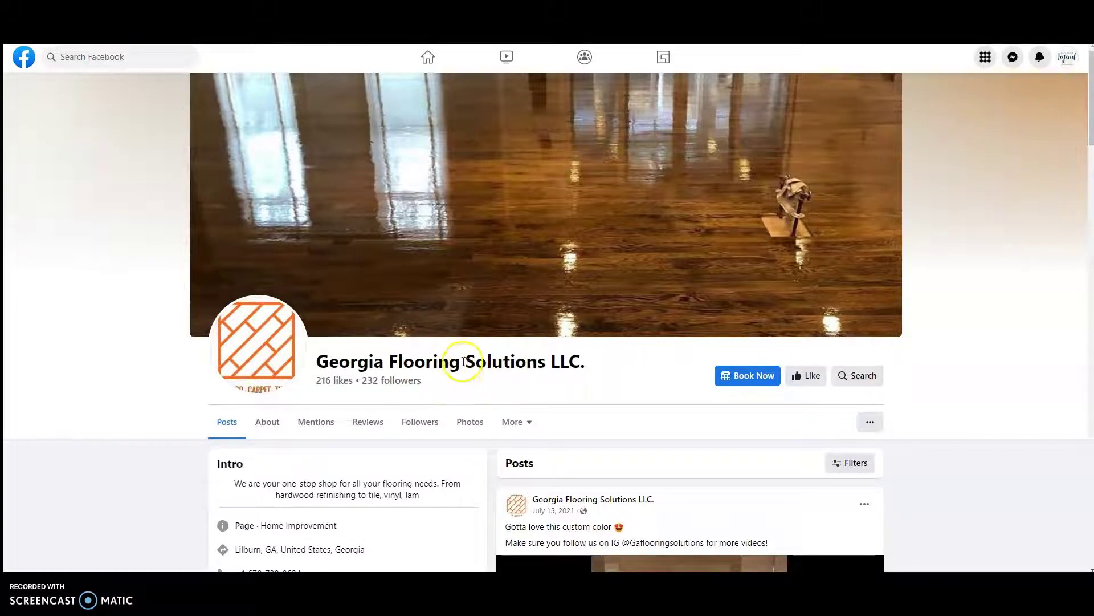
Examine the intro details, photos and most recent posts on the Georgia Flooring Solutions LLC Facebook page.
scroll(473, 376, "down", 3)
scroll(922, 423, "down", 5)
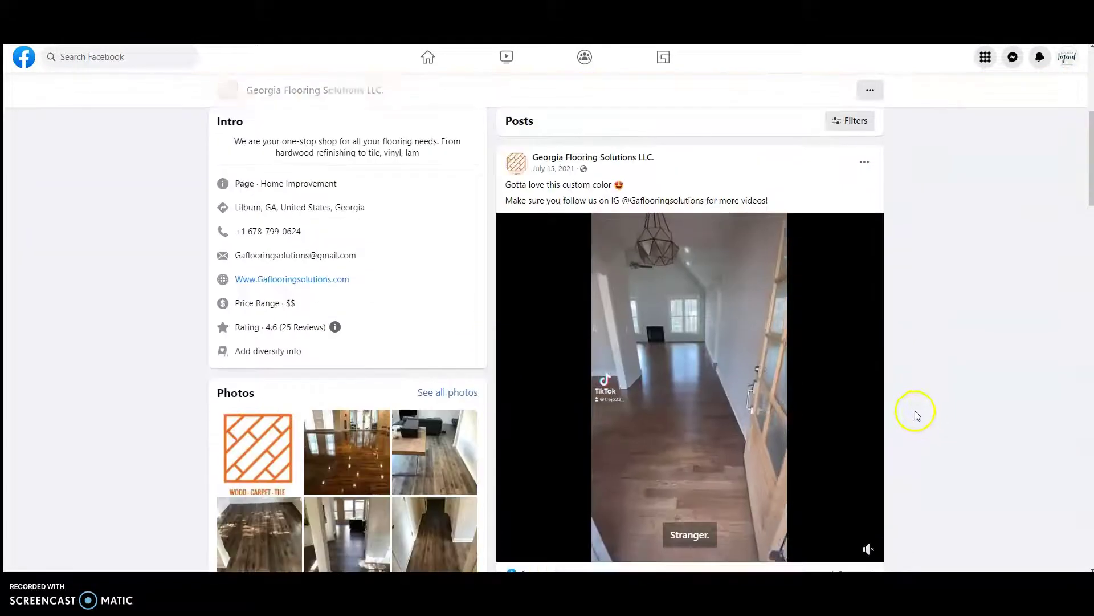
scroll(919, 409, "down", 3)
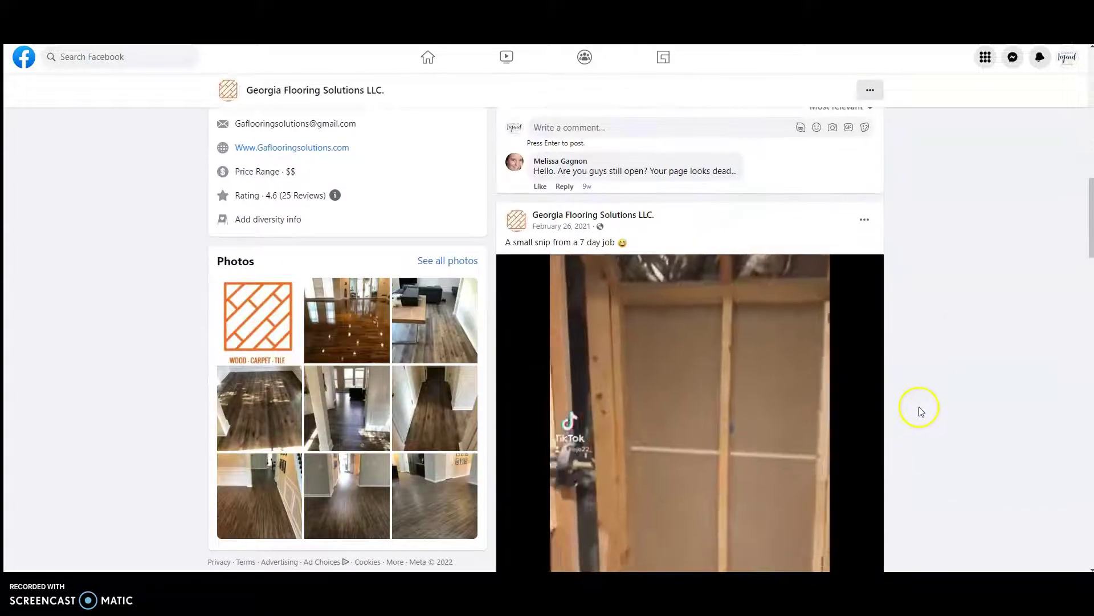
scroll(918, 406, "up", 8)
scroll(921, 408, "up", 3)
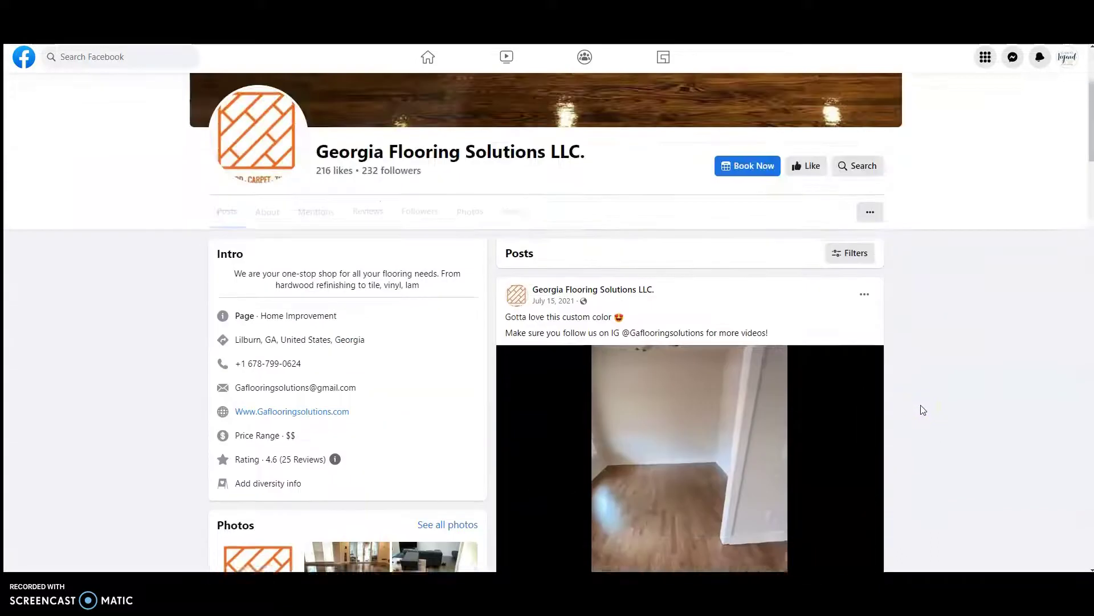
scroll(922, 407, "down", 3)
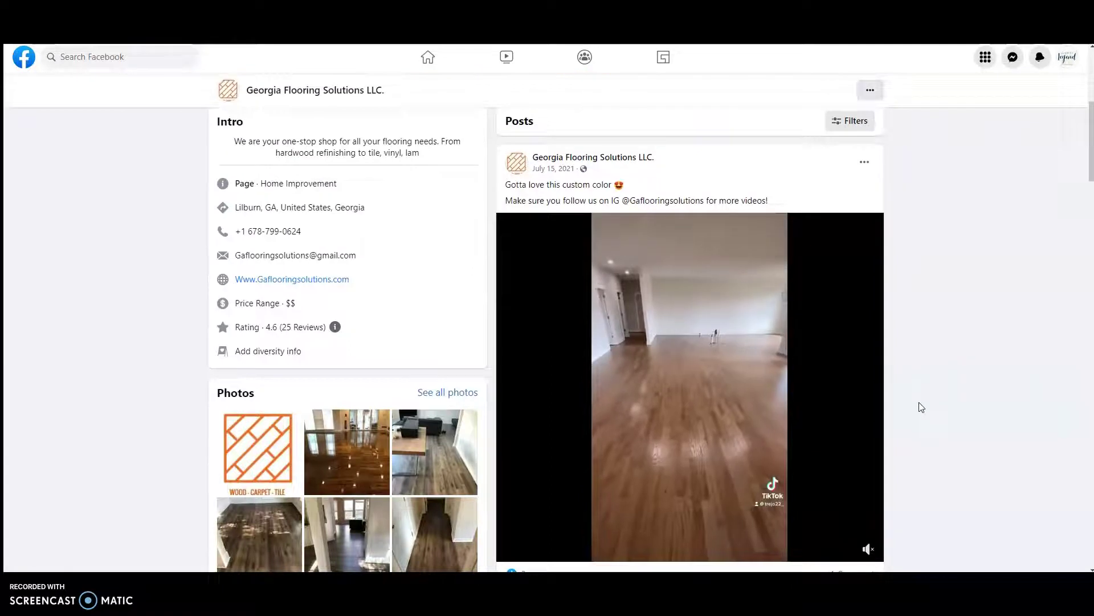
scroll(921, 405, "down", 2)
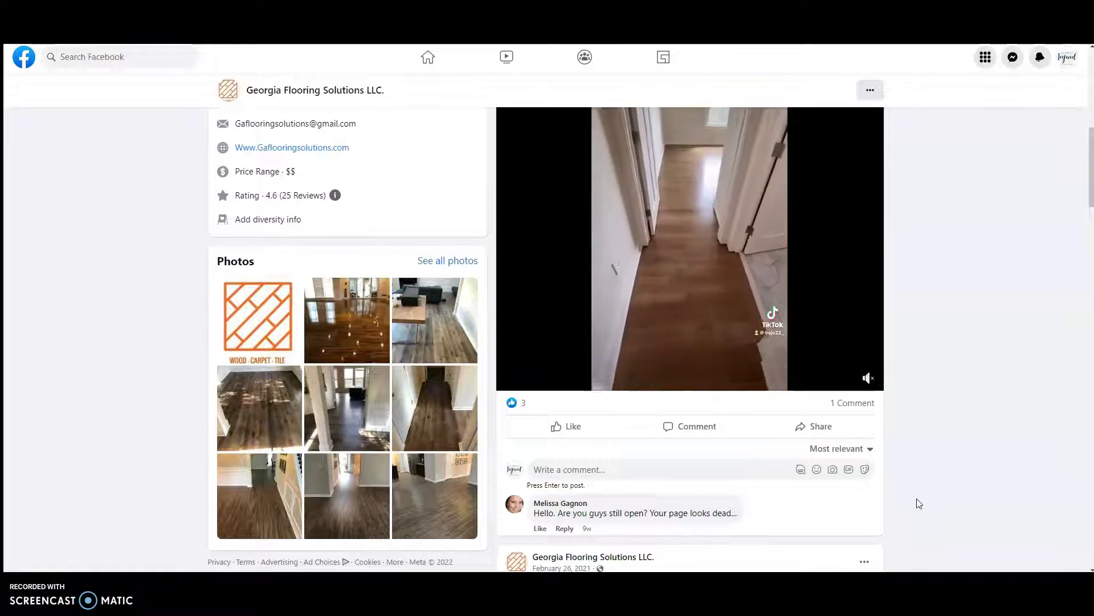
Look through the older flooring project posts in the page's feed and return to the start of the page.
scroll(919, 503, "down", 15)
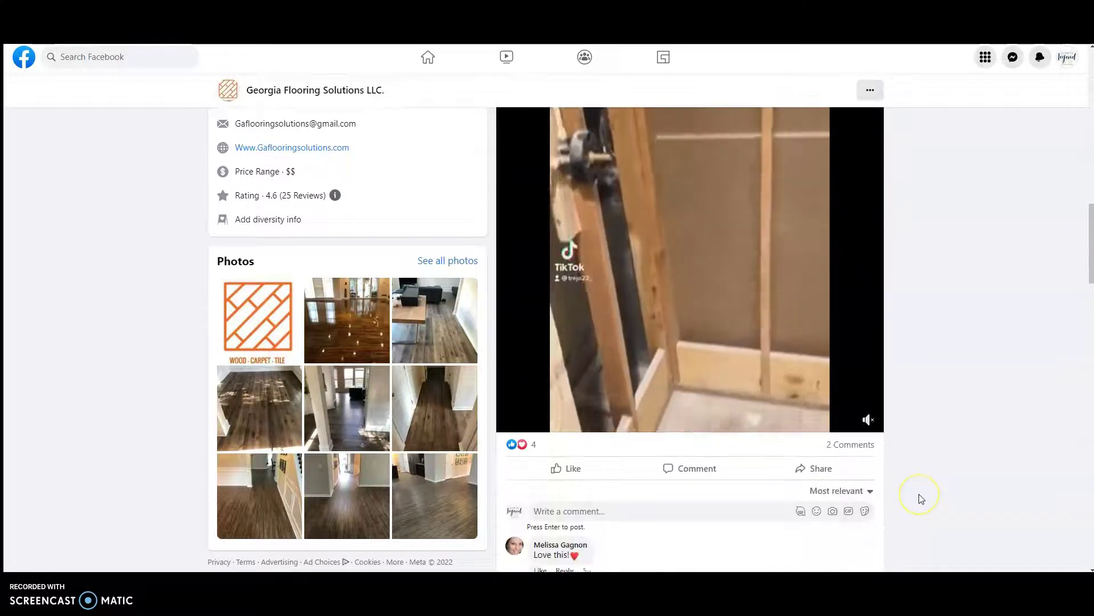
scroll(920, 497, "down", 3)
scroll(919, 494, "down", 9)
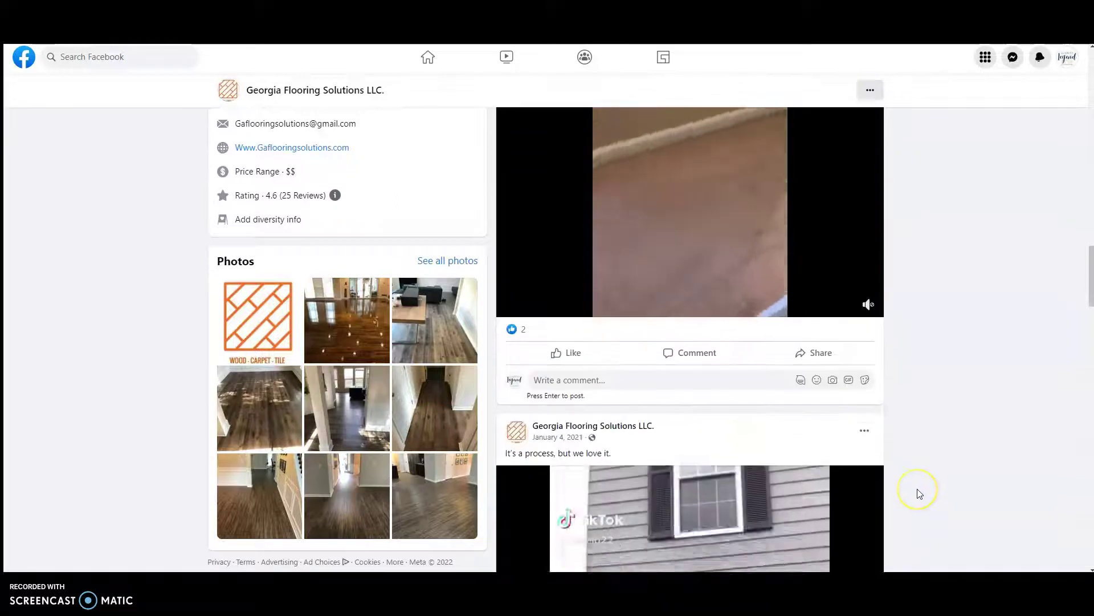
scroll(919, 493, "down", 6)
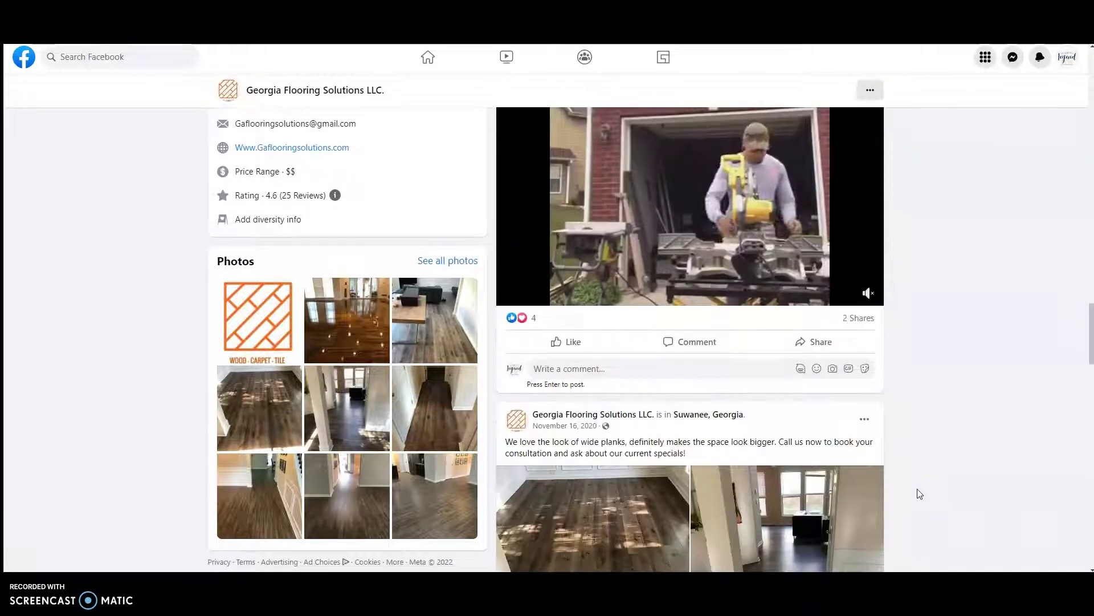
scroll(919, 493, "down", 6)
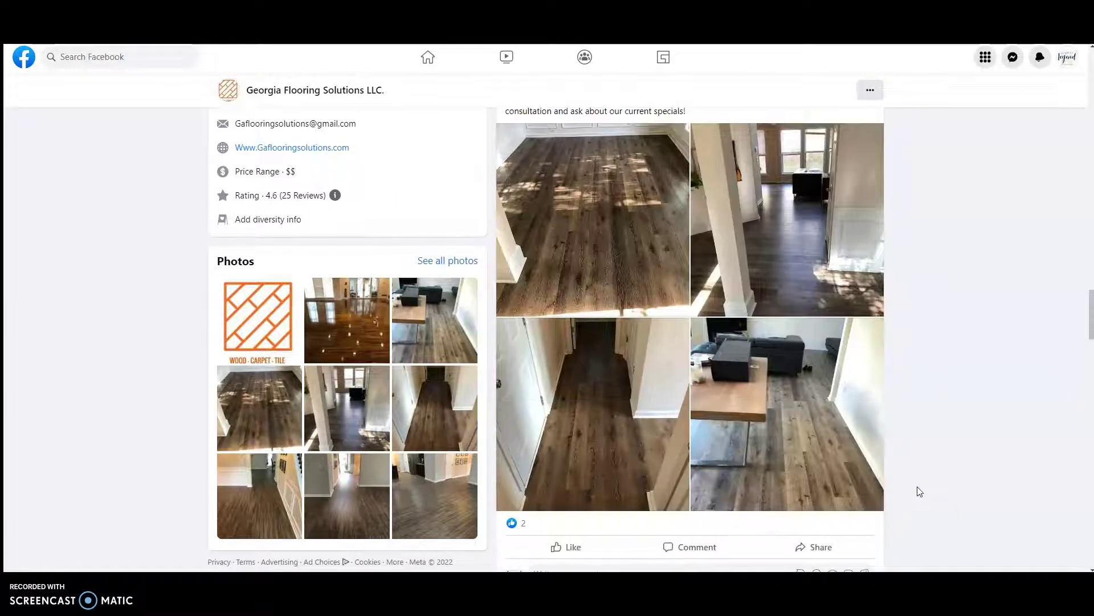
scroll(920, 491, "down", 3)
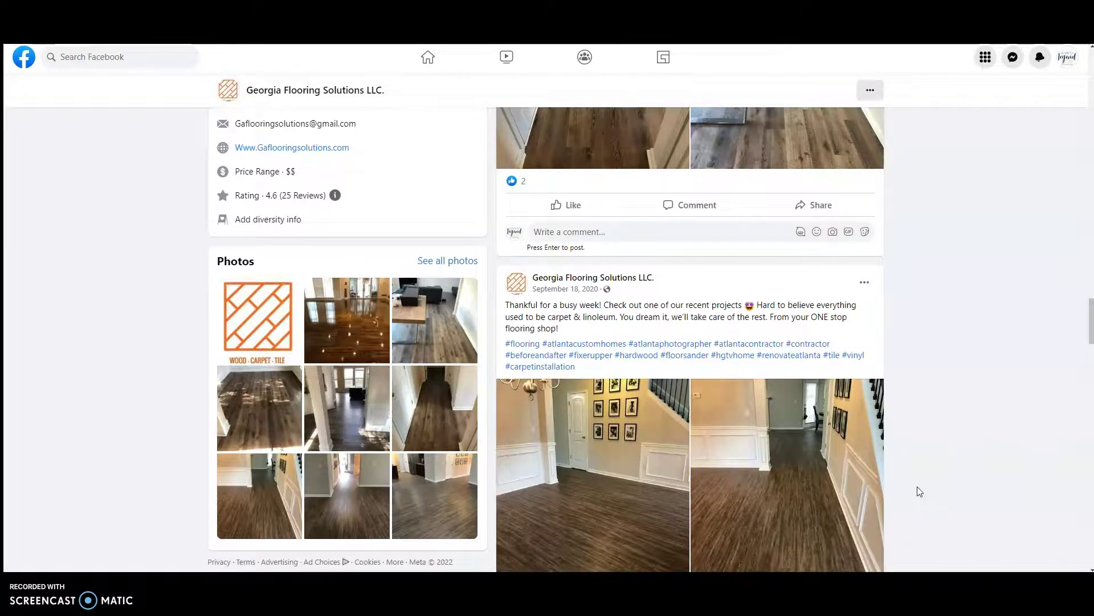
scroll(917, 487, "down", 6)
scroll(919, 488, "up", 10)
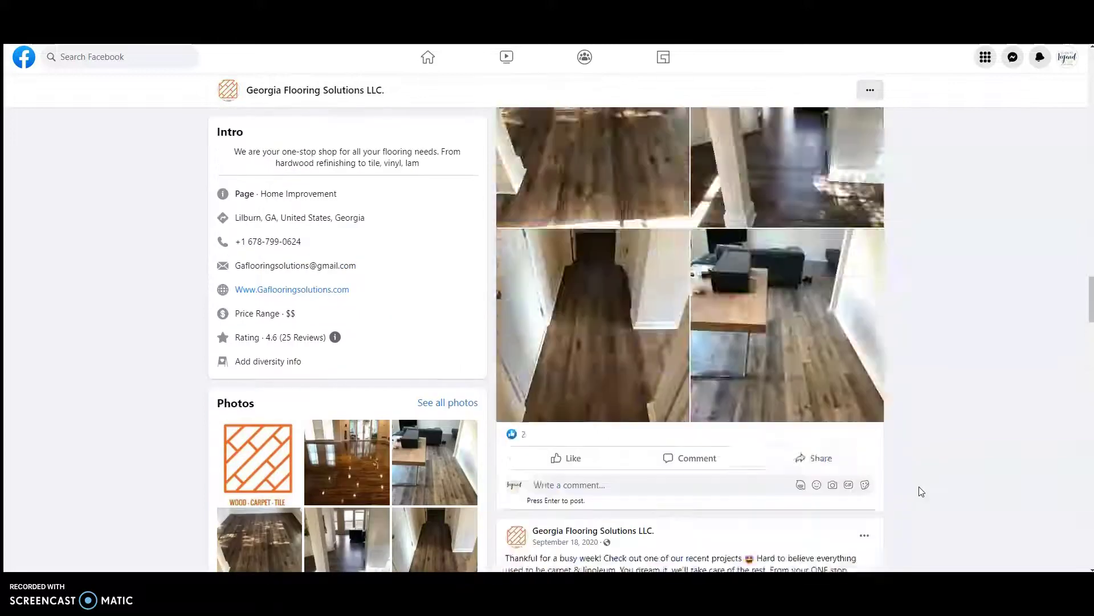
scroll(919, 492, "up", 20)
scroll(922, 491, "up", 15)
Check the rating entry in the page's intro and open the company website linked there.
scroll(922, 491, "down", 3)
scroll(922, 492, "down", 3)
scroll(682, 427, "up", 3)
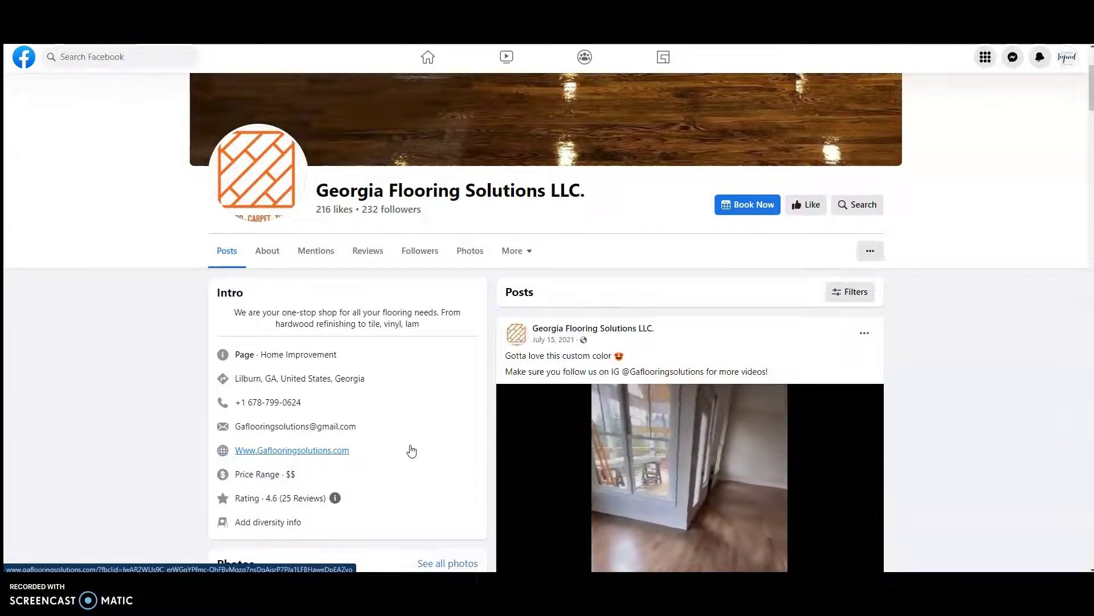
left_click(272, 501)
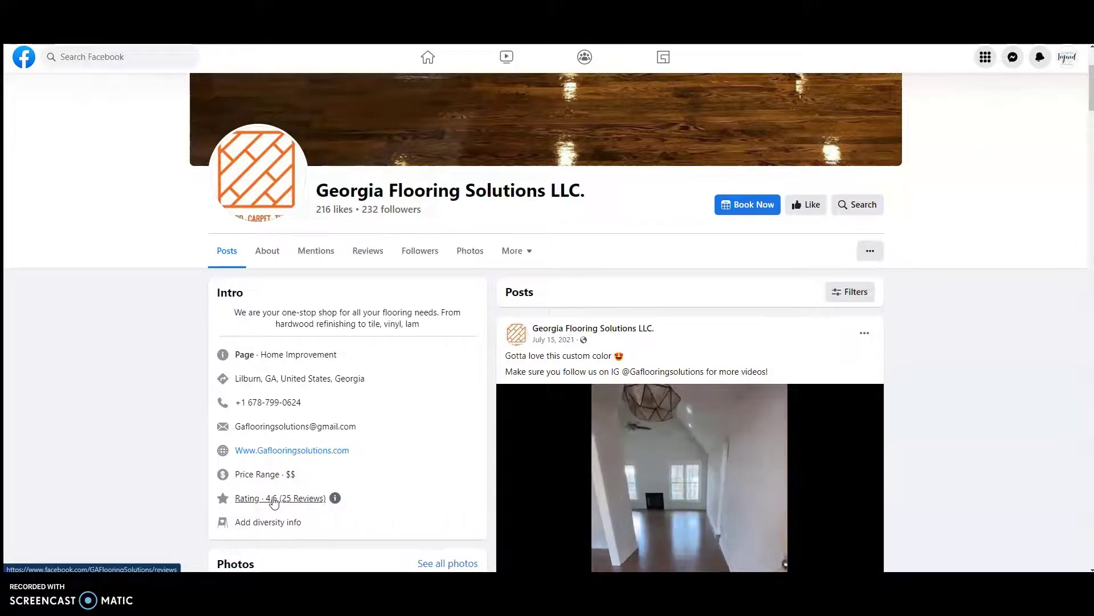
left_click(271, 500)
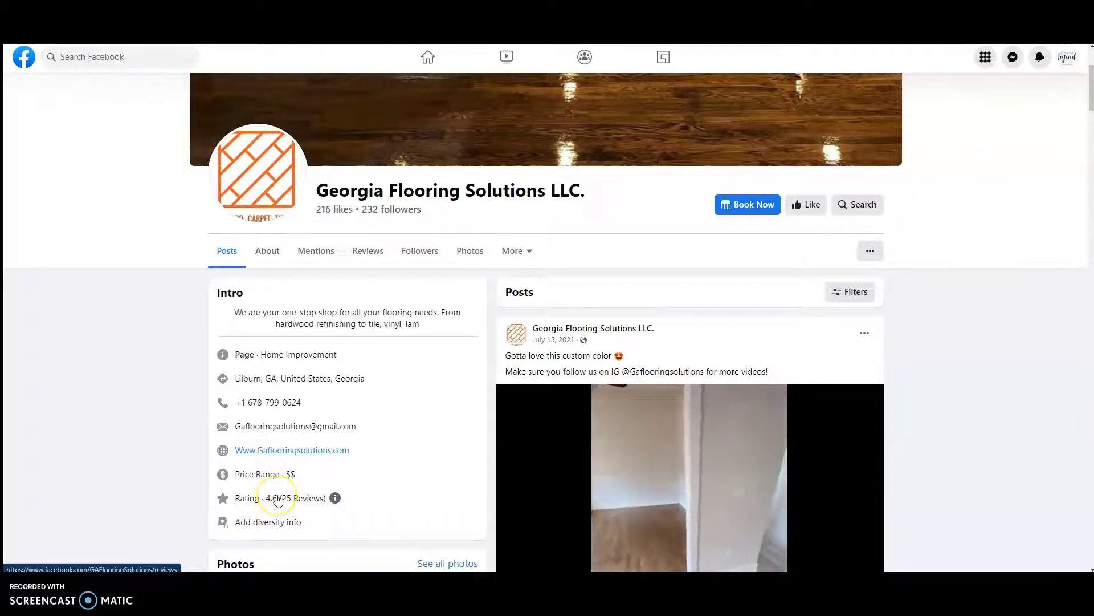
left_click(276, 482)
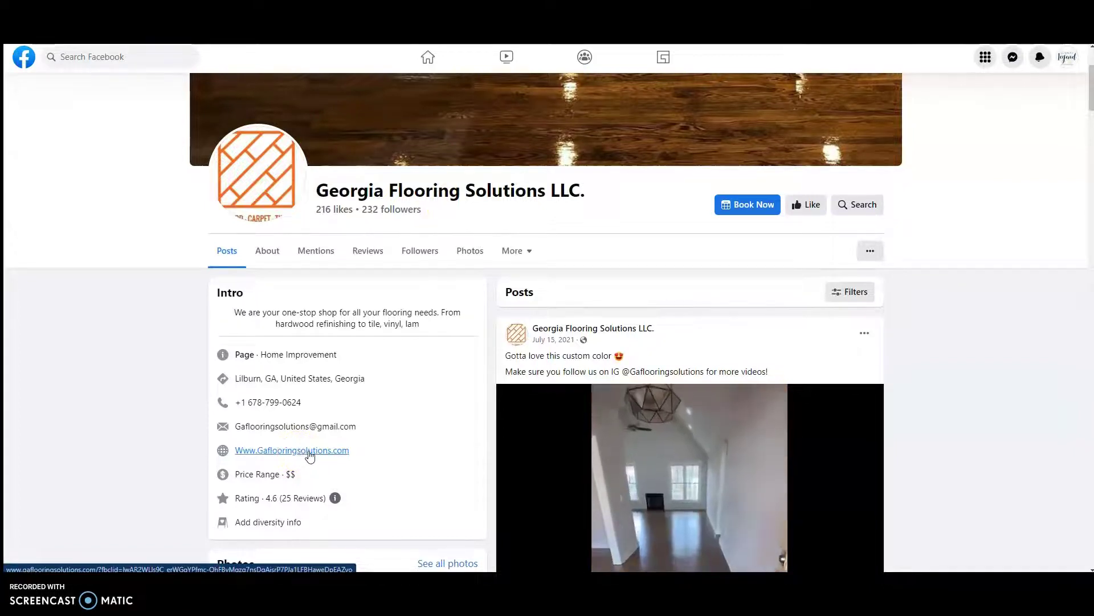
left_click(290, 349)
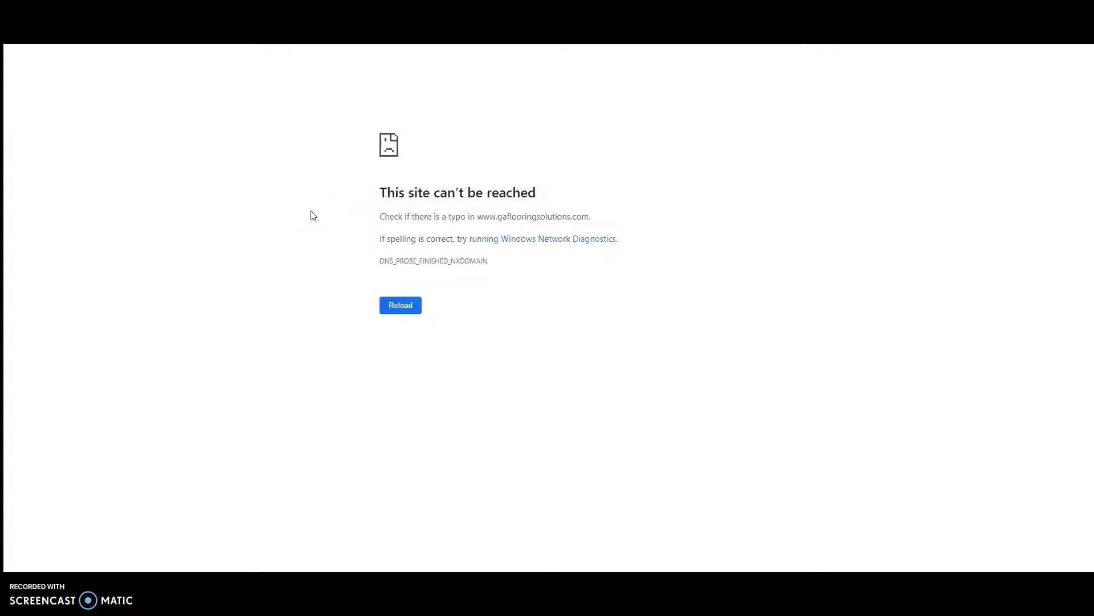
Go to the Google results for "flooring contractor in gwinnett county ga" and highlight the search query.
key("alt+Left")
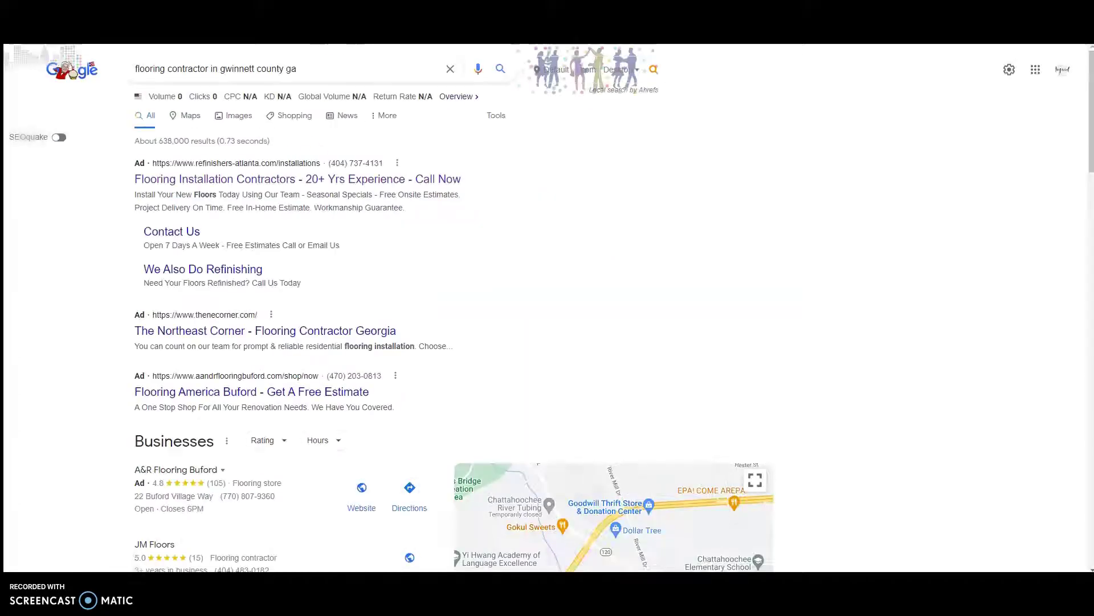
left_click_drag(145, 68, 298, 68)
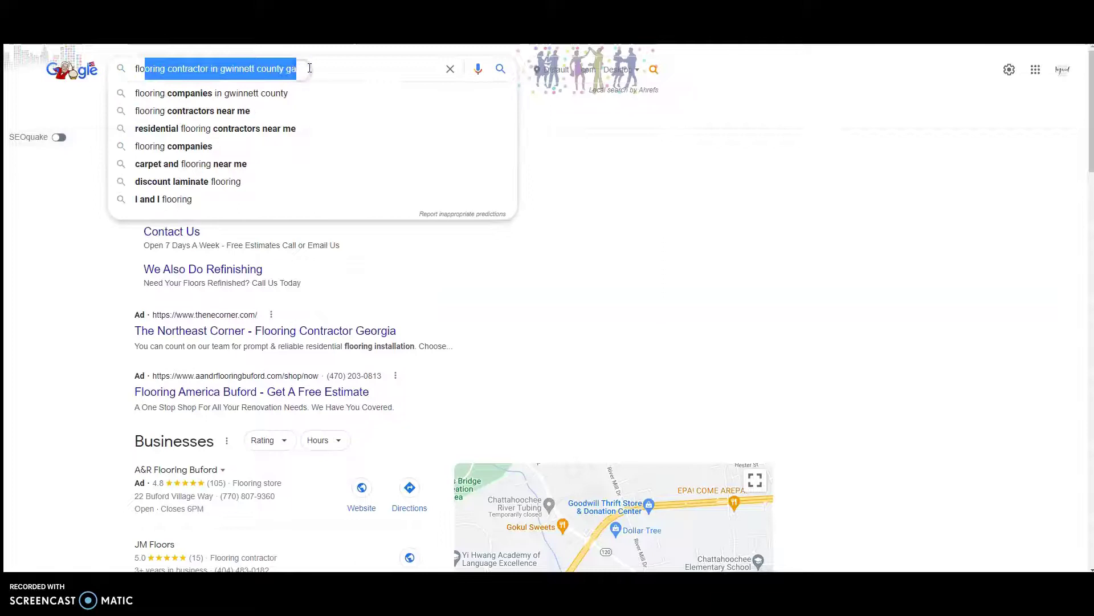
left_click(324, 66)
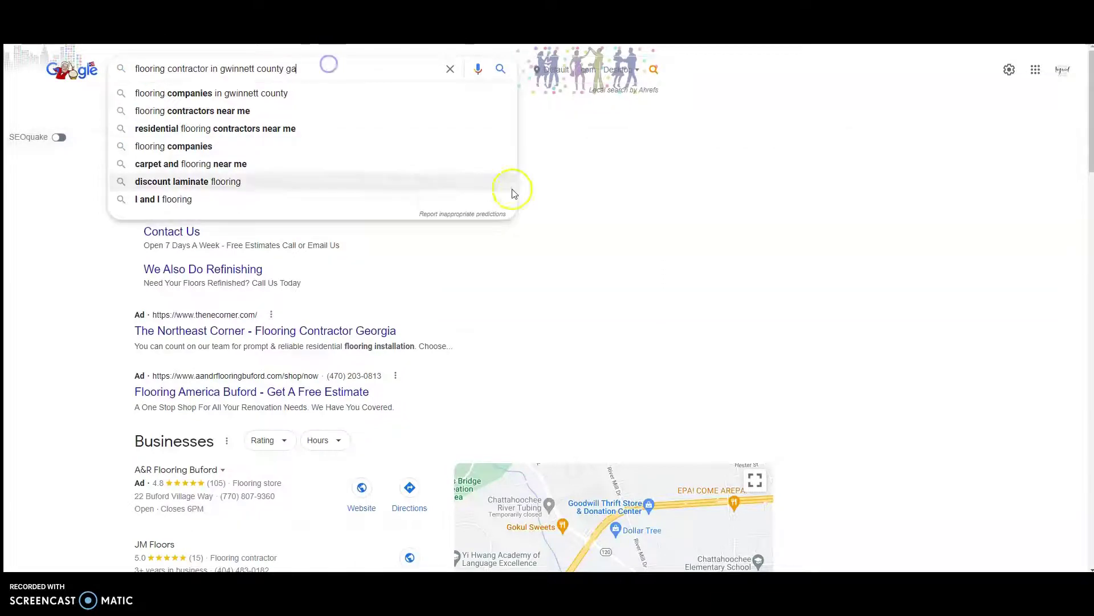
left_click(608, 179)
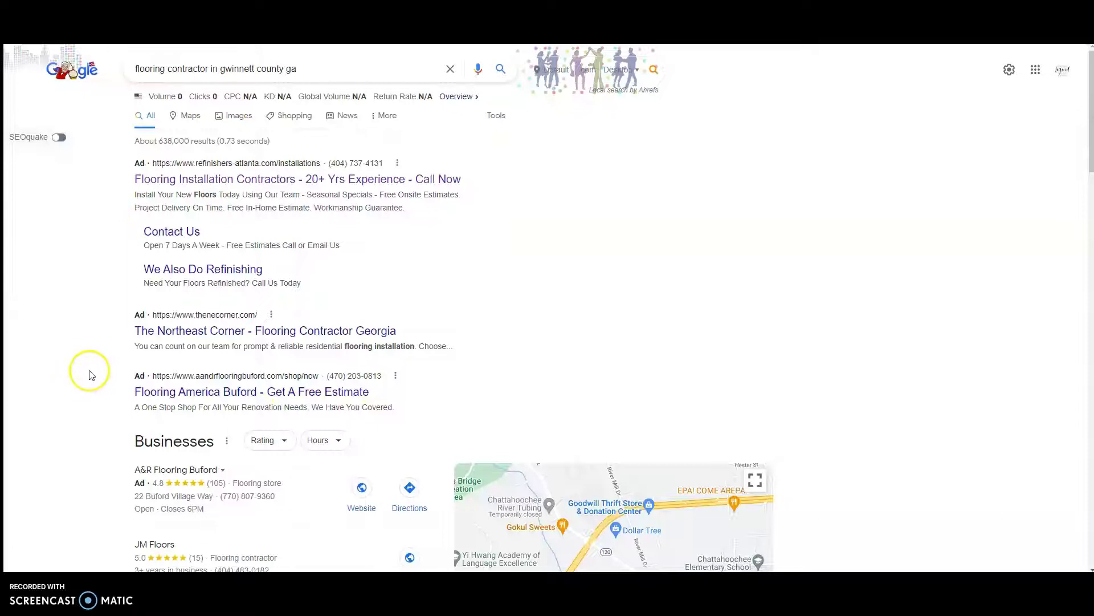
Review the sponsored ads and the local business listings in the search results.
scroll(97, 377, "down", 3)
scroll(112, 361, "down", 3)
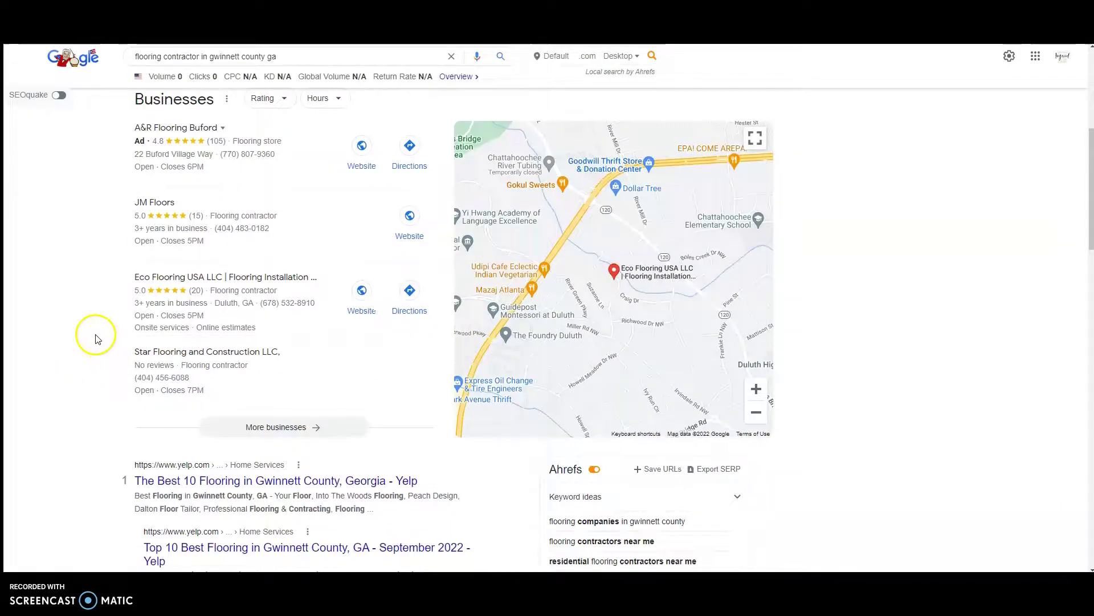
scroll(97, 338, "up", 3)
scroll(100, 340, "down", 3)
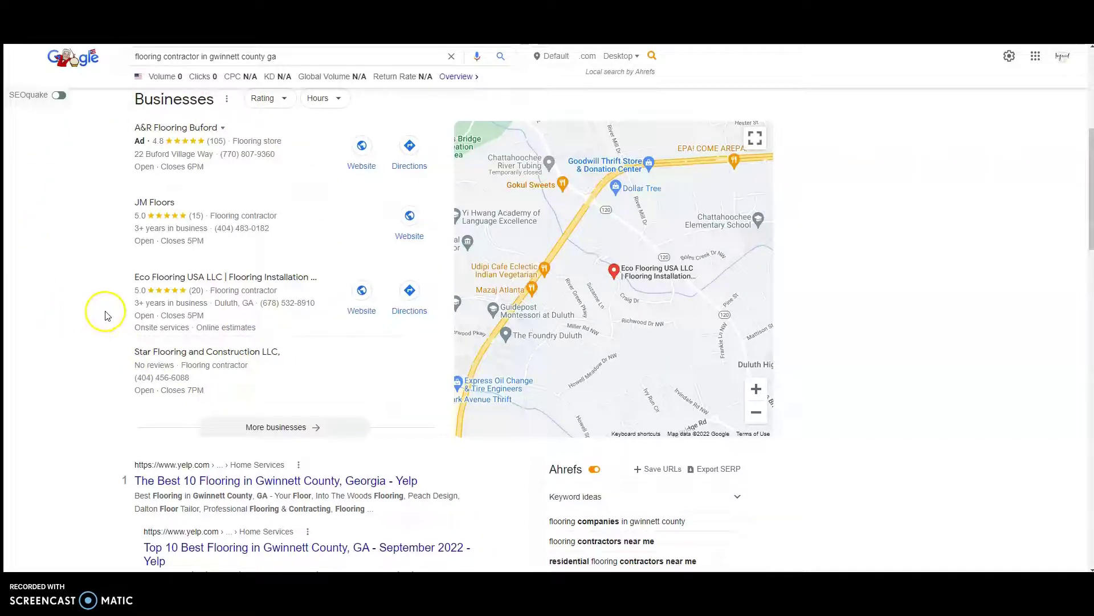
Examine the organic search results and the closing ads, including the directory sites and individual flooring contractors.
scroll(107, 314, "down", 3)
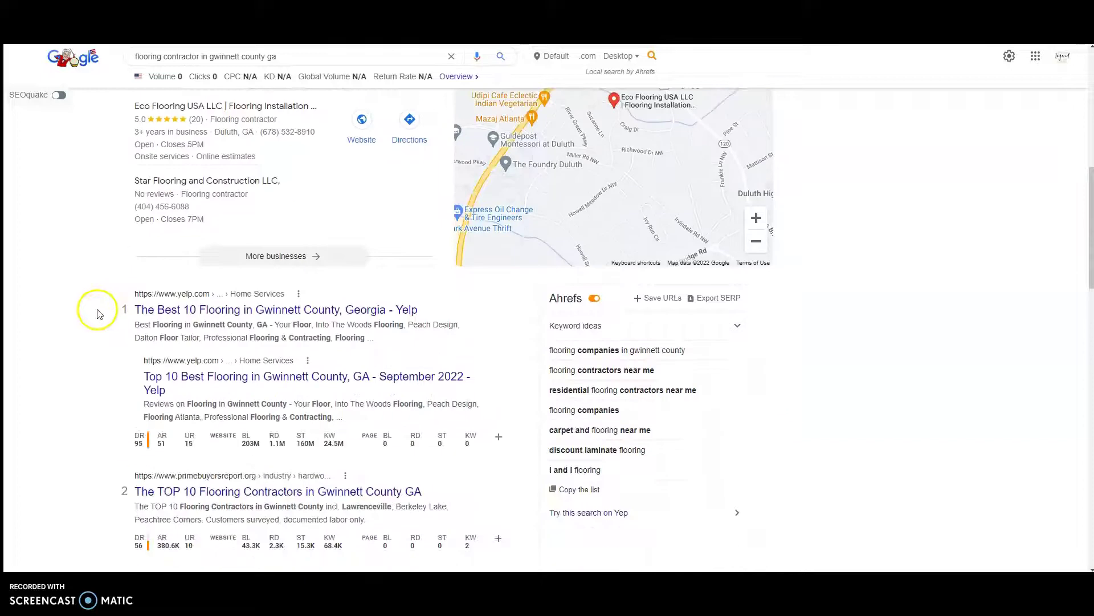
scroll(94, 314, "down", 3)
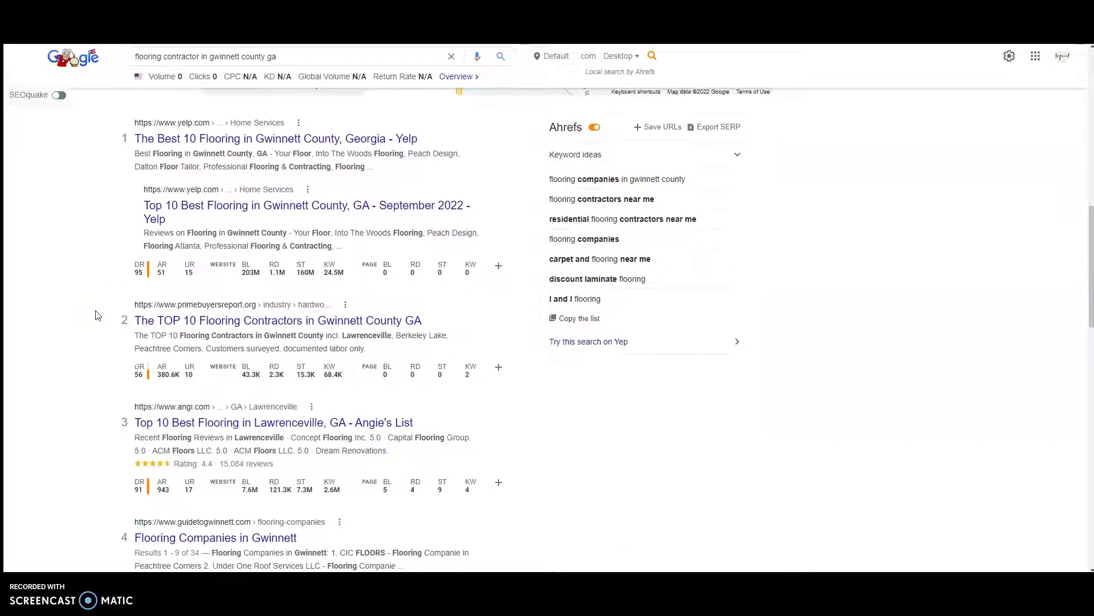
scroll(96, 315, "down", 3)
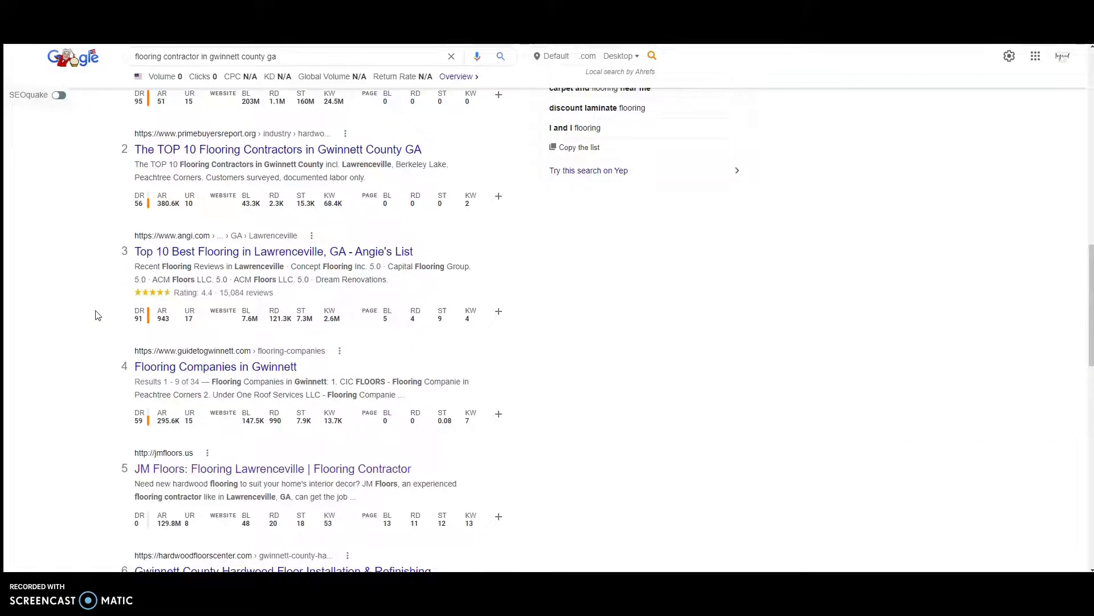
scroll(95, 315, "down", 3)
scroll(96, 315, "down", 3)
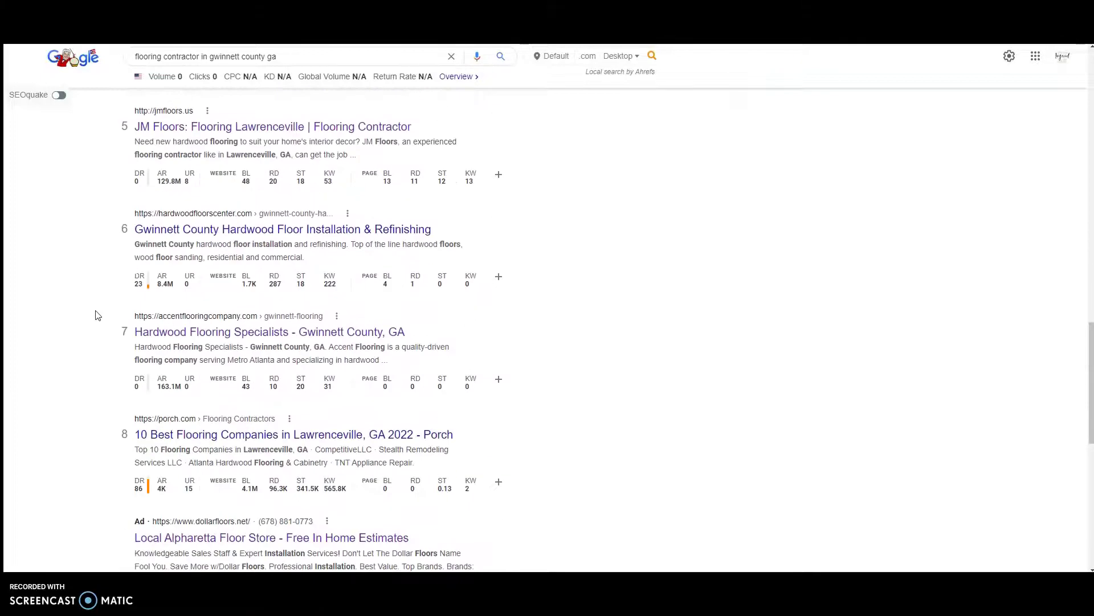
scroll(96, 315, "down", 3)
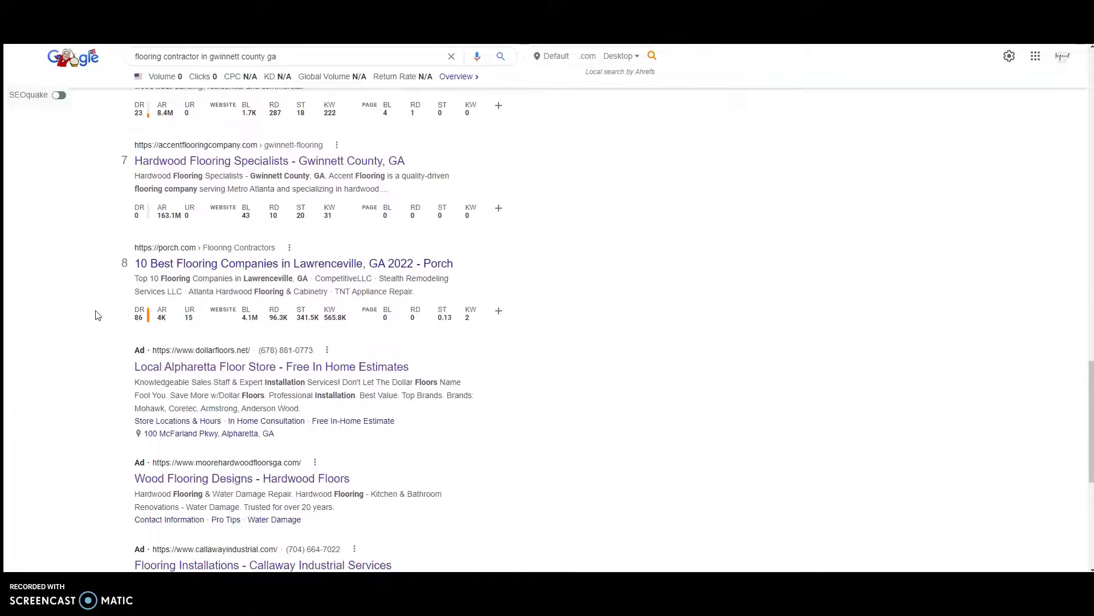
scroll(96, 315, "down", 6)
scroll(96, 315, "up", 20)
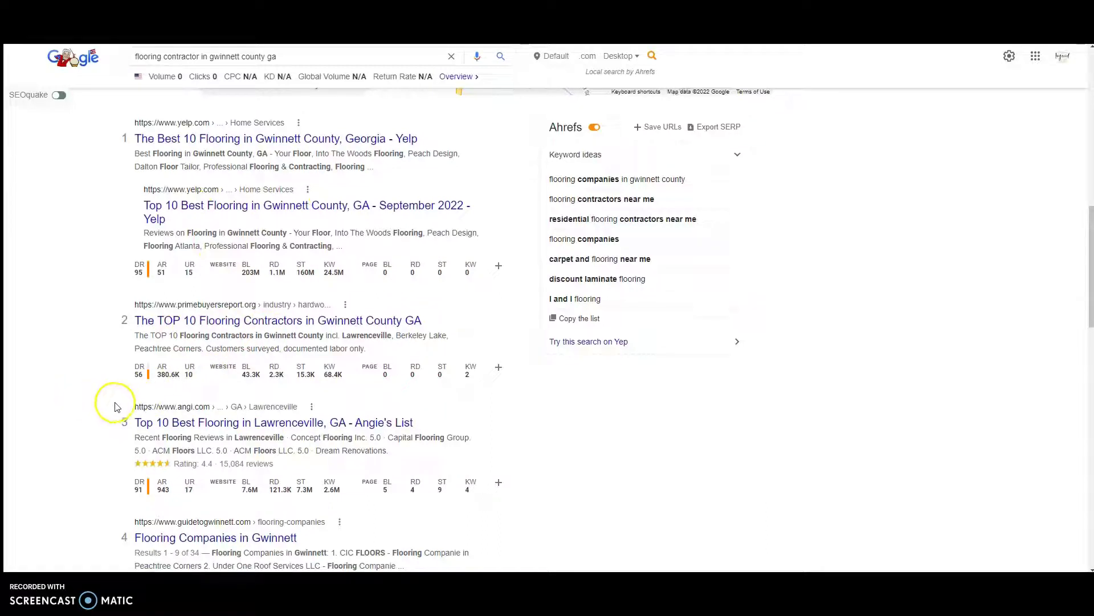
Find the JM Floors listing among the organic results and open its website.
scroll(108, 407, "down", 3)
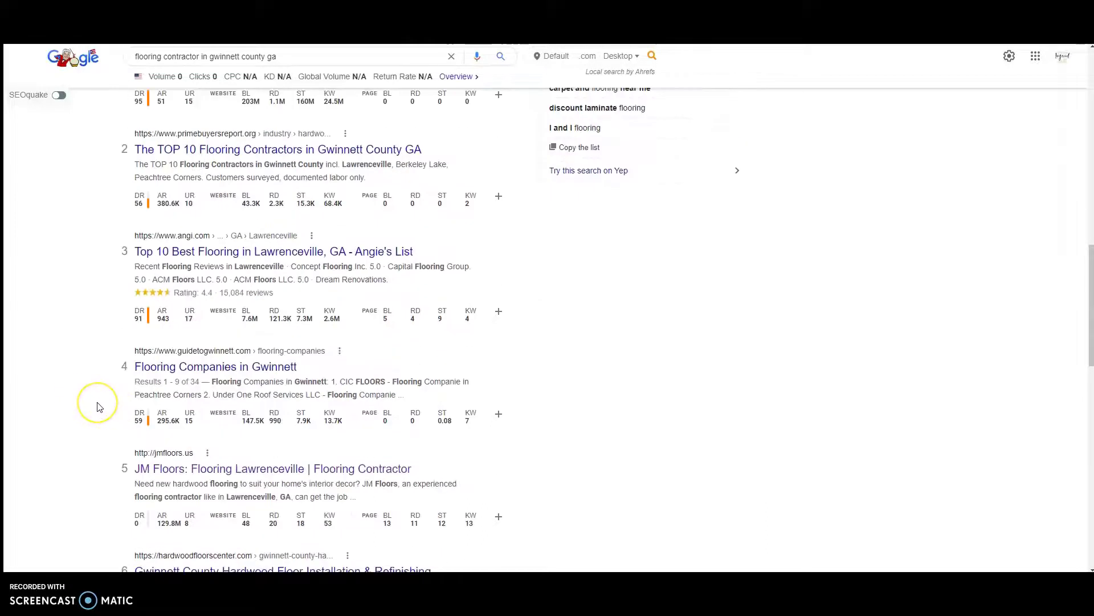
scroll(97, 406, "down", 3)
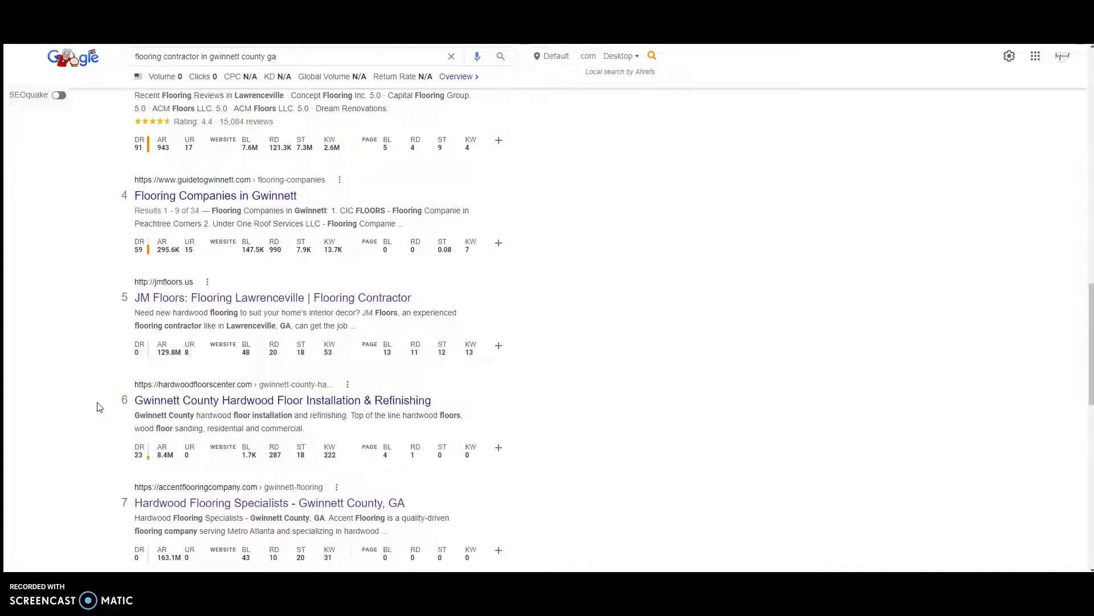
left_click(334, 272)
left_click_drag(123, 302, 120, 314)
left_click(90, 313)
left_click(458, 192)
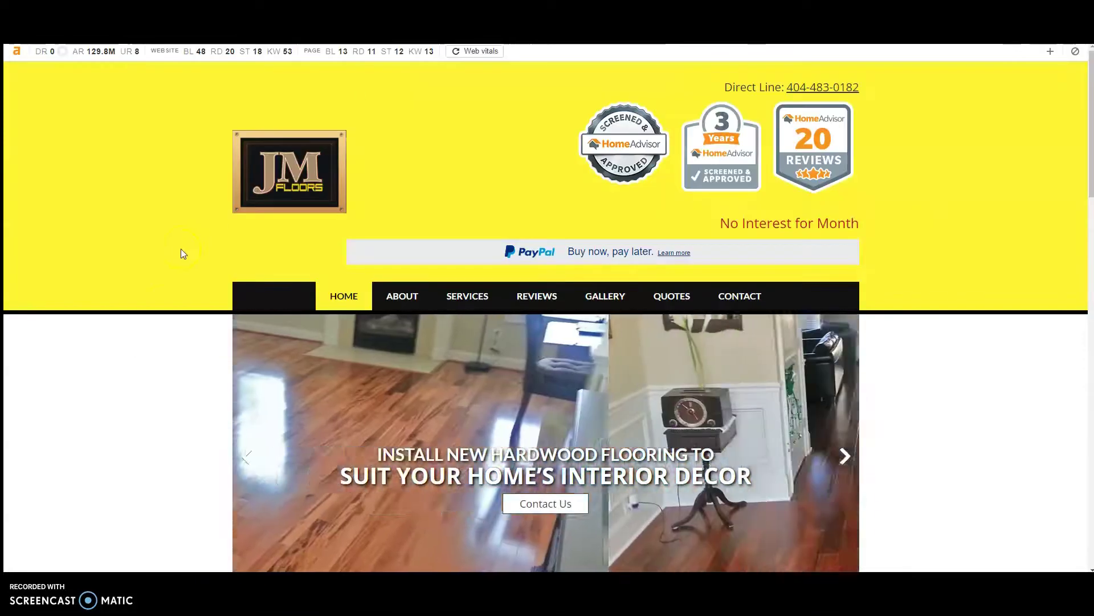
left_click(169, 312)
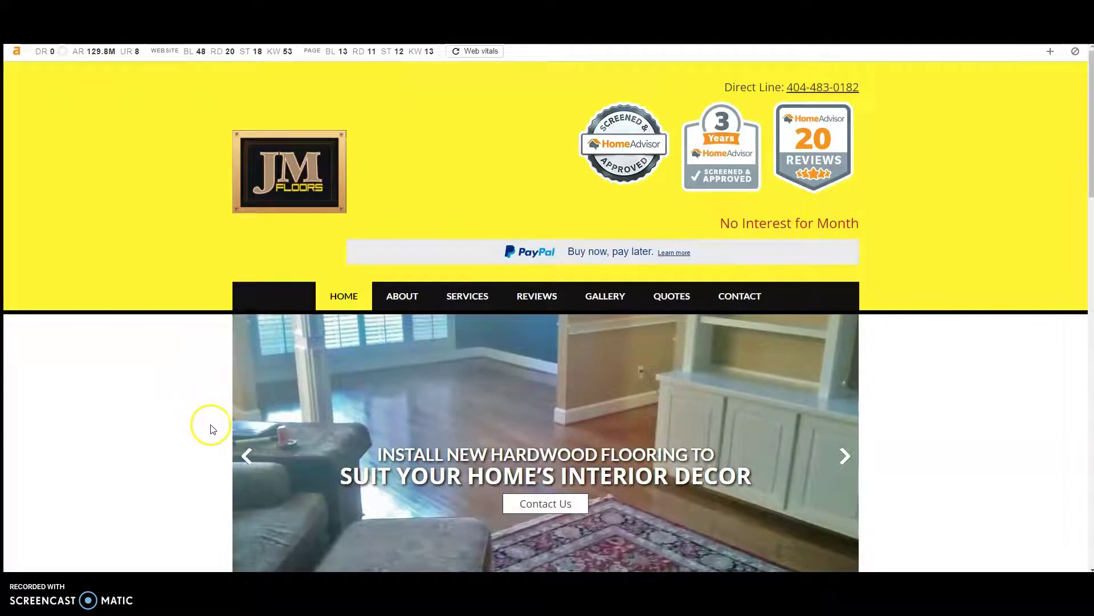
Examine the JM Floors homepage's service descriptions, special deals and appointment sections.
scroll(194, 429, "down", 9)
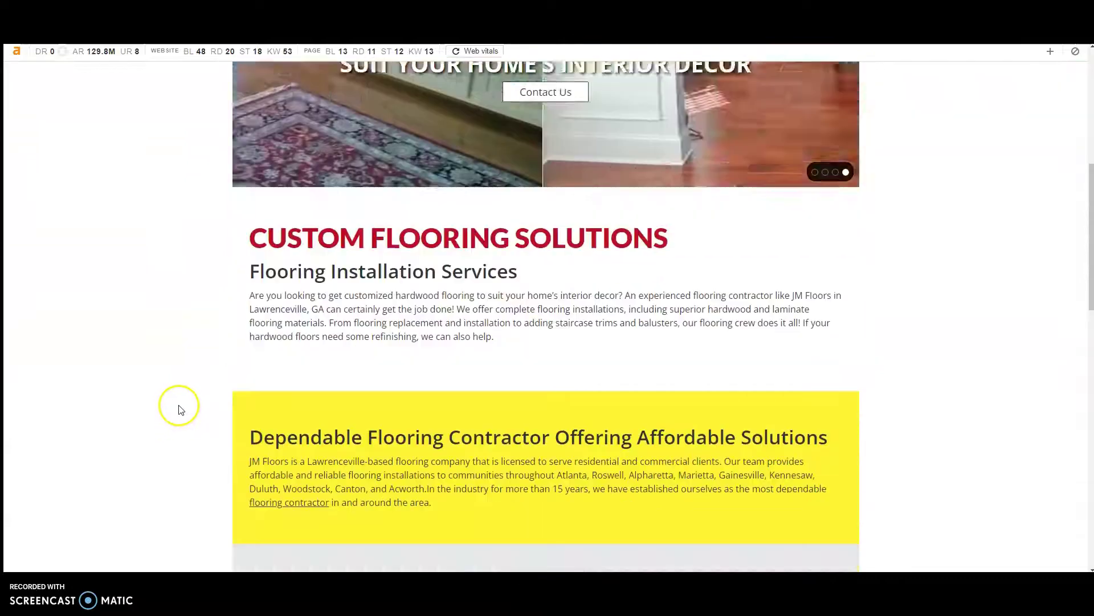
scroll(186, 384, "down", 3)
scroll(186, 387, "down", 6)
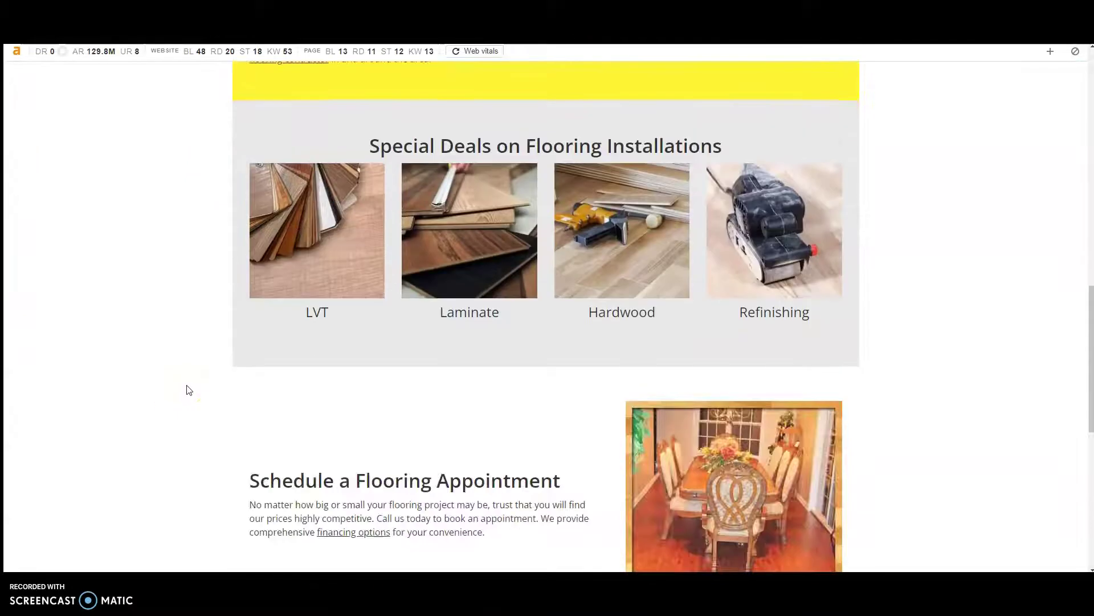
scroll(189, 384, "down", 3)
scroll(190, 385, "up", 8)
scroll(194, 384, "up", 4)
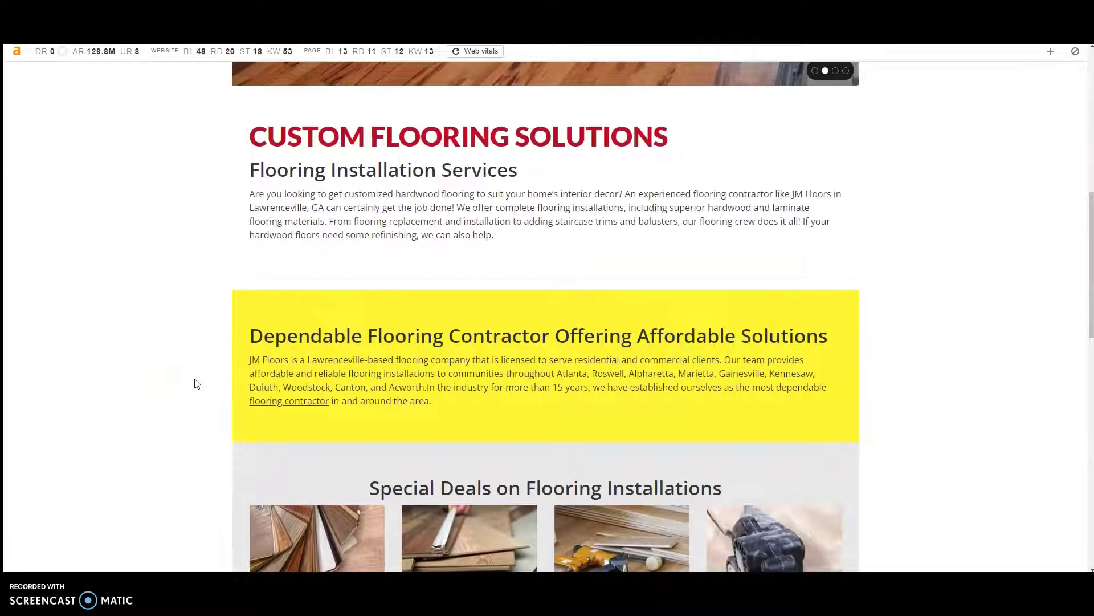
Highlight the keyword phrases in the "Custom Flooring Solutions" and "Dependable Flooring Contractor" sections of the JM Floors homepage.
left_click(200, 369)
left_click_drag(237, 171, 520, 171)
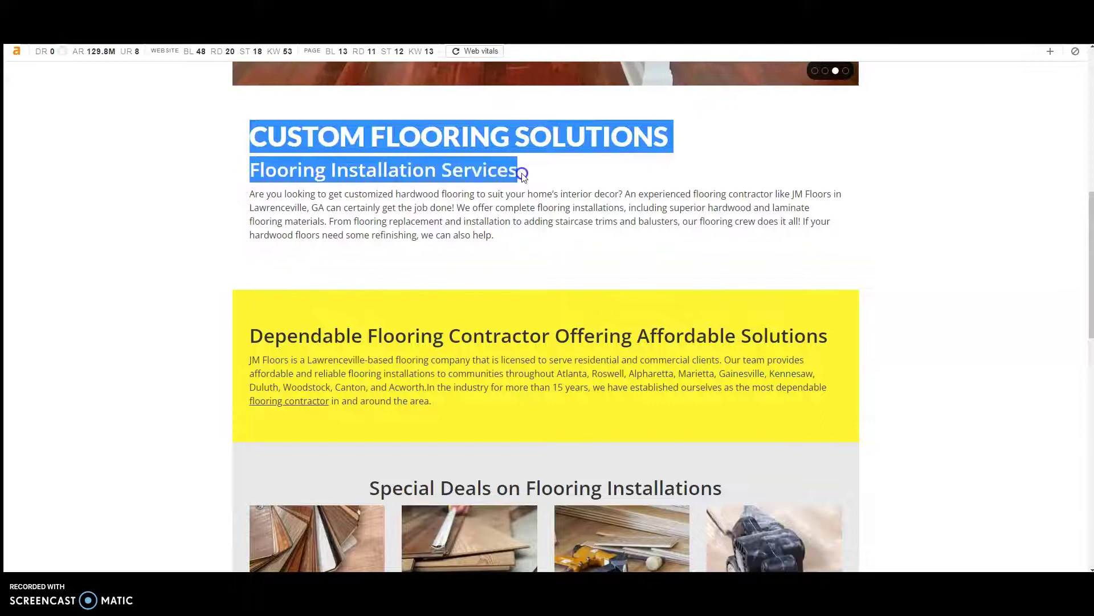
left_click(520, 172)
left_click(528, 174)
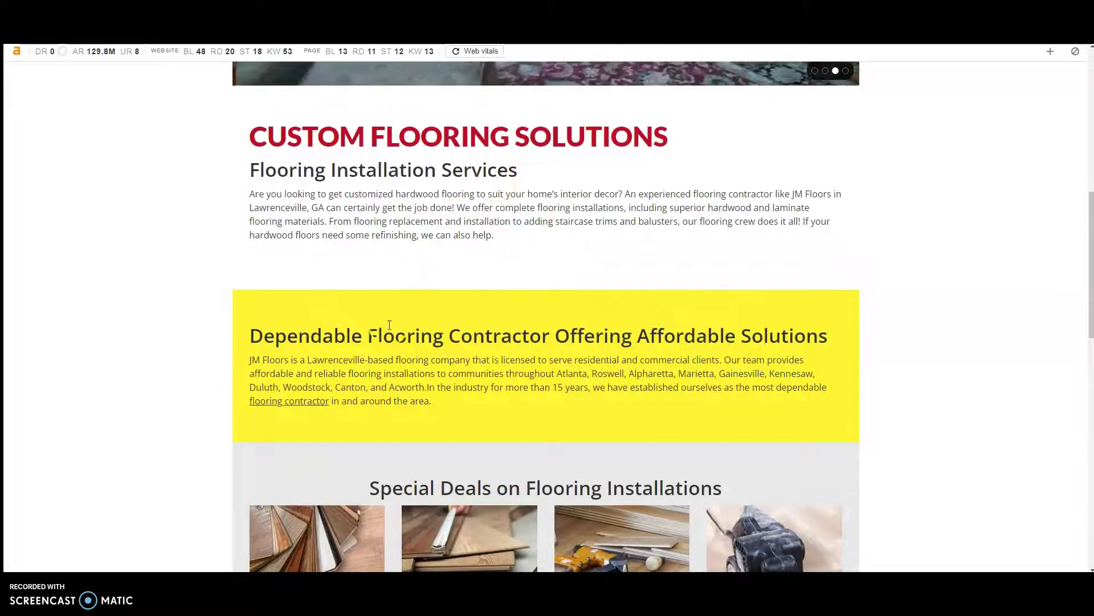
left_click_drag(367, 336, 551, 336)
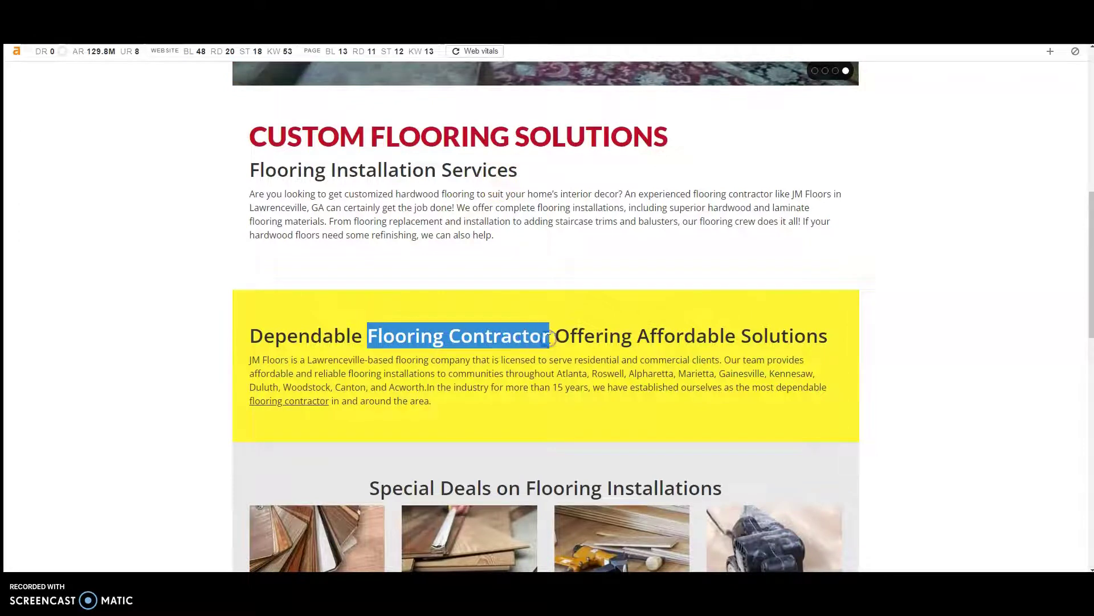
left_click_drag(308, 361, 441, 365)
left_click(441, 365)
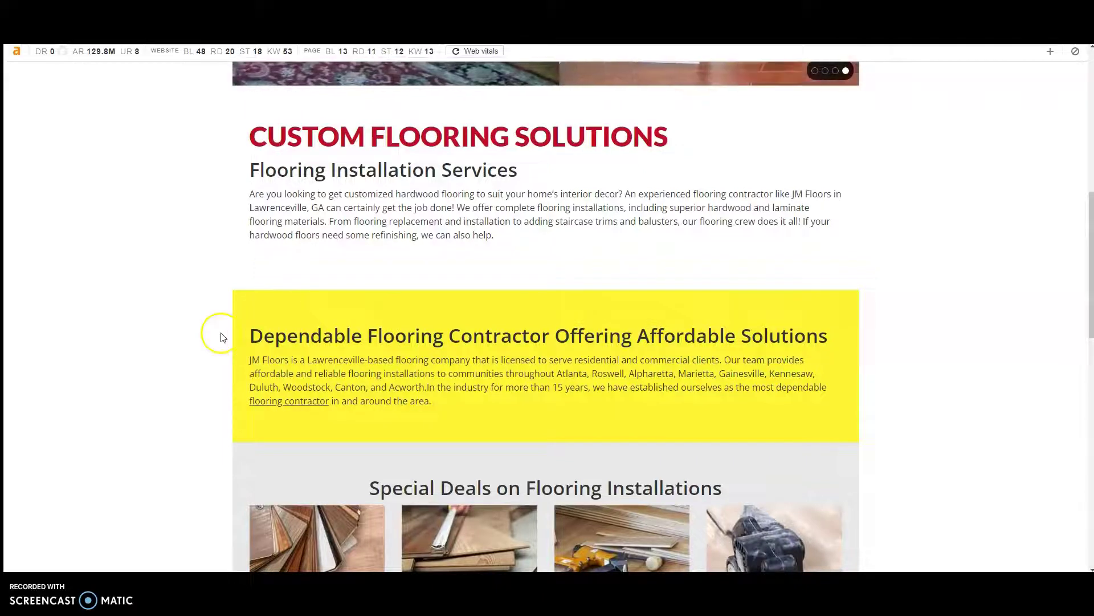
Review the rest of the JM Floors homepage, from special deals to partner logos and footer, and return to the header.
scroll(211, 340, "down", 3)
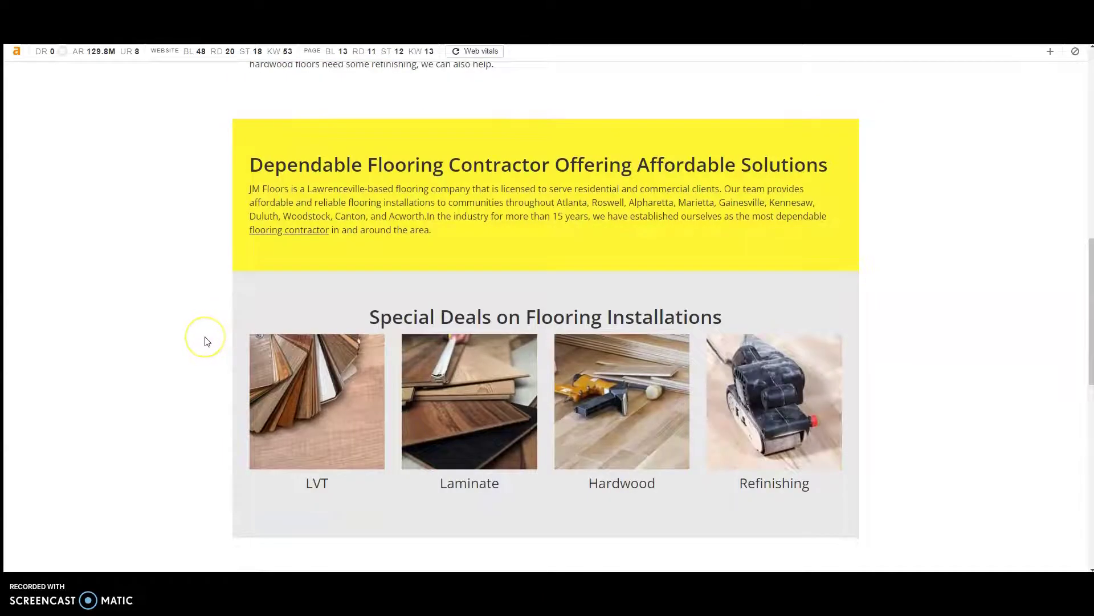
scroll(206, 340, "down", 3)
scroll(207, 341, "down", 6)
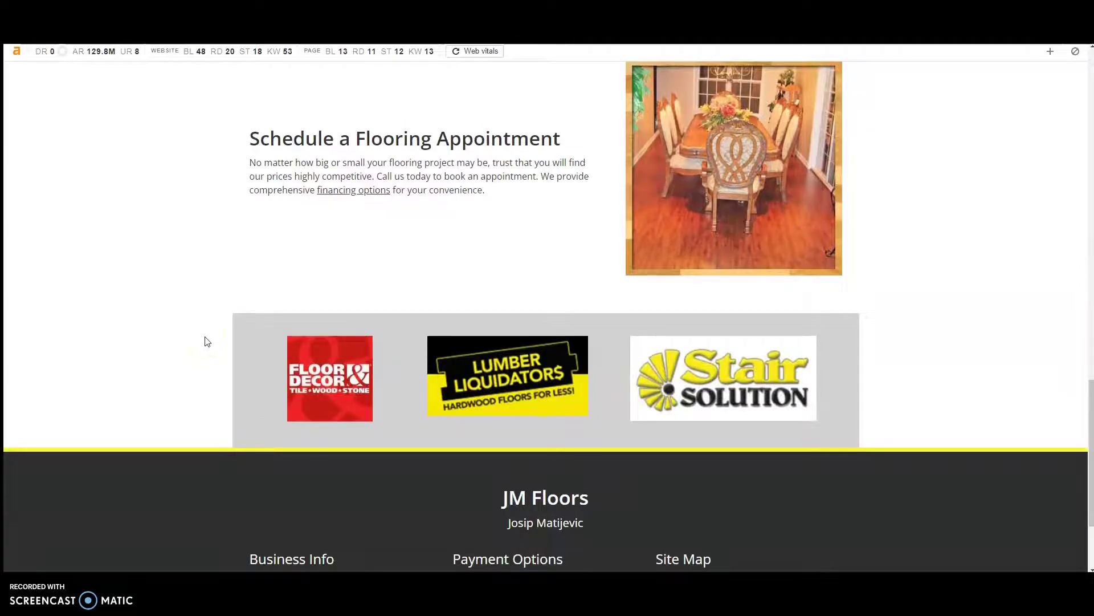
scroll(207, 341, "down", 3)
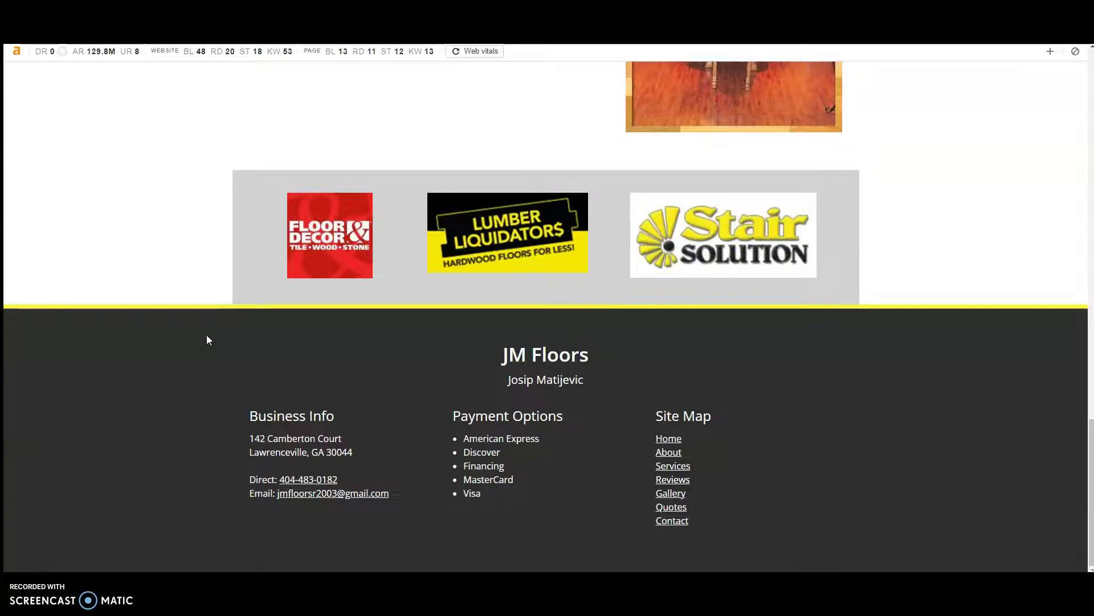
scroll(209, 341, "up", 3)
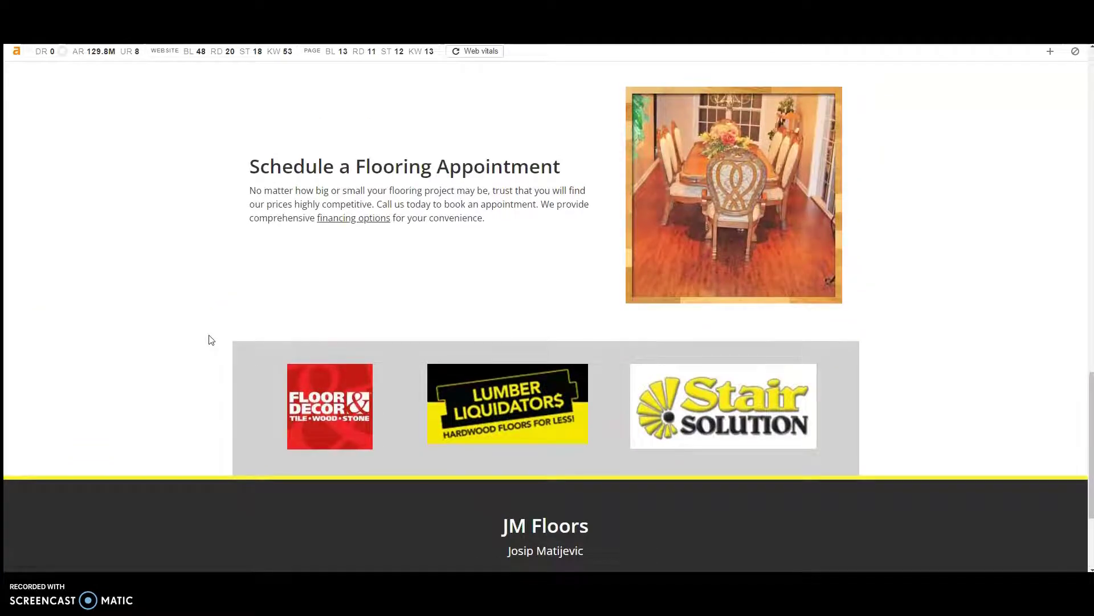
scroll(211, 339, "up", 6)
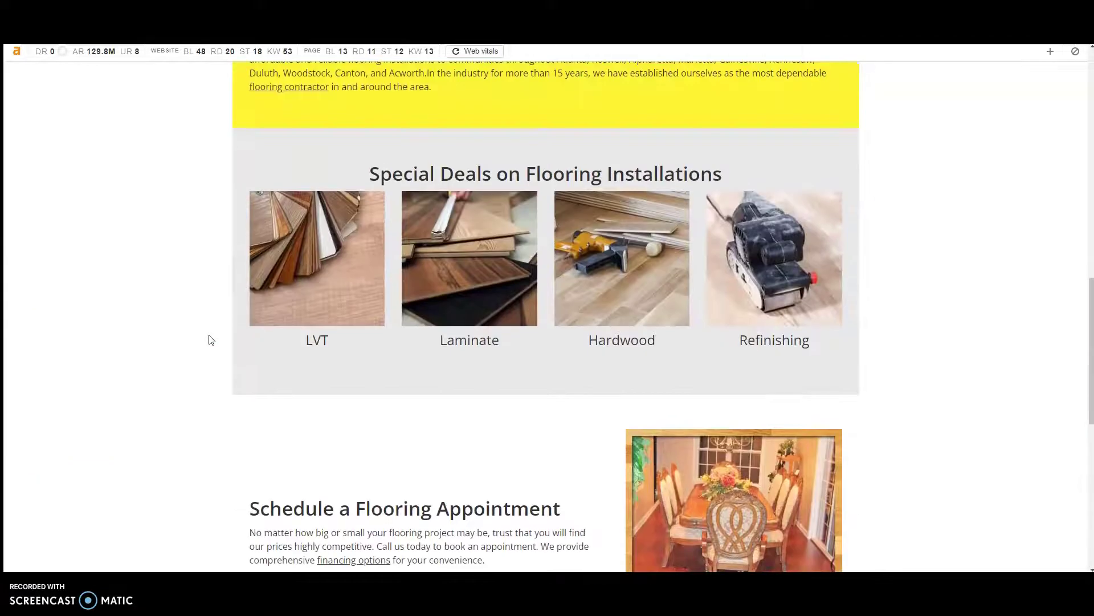
scroll(211, 339, "up", 3)
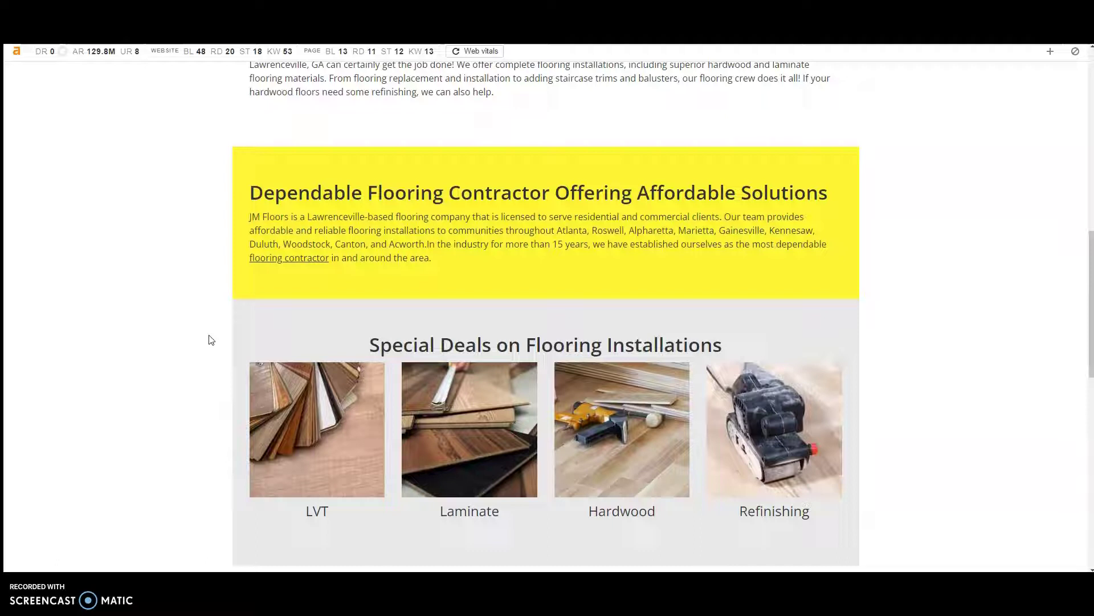
scroll(194, 342, "up", 6)
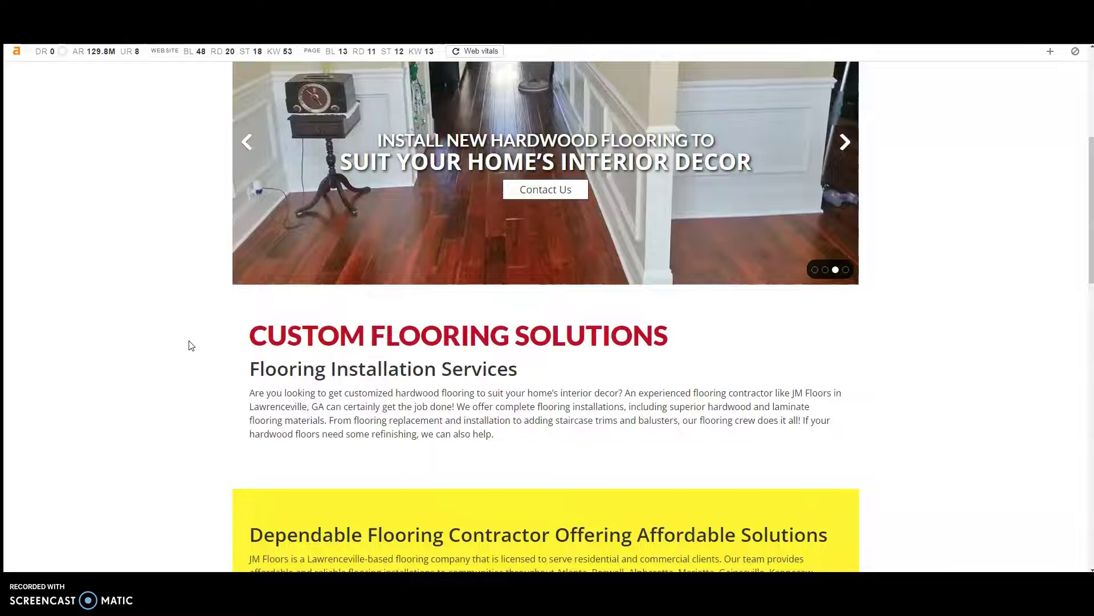
scroll(191, 345, "up", 3)
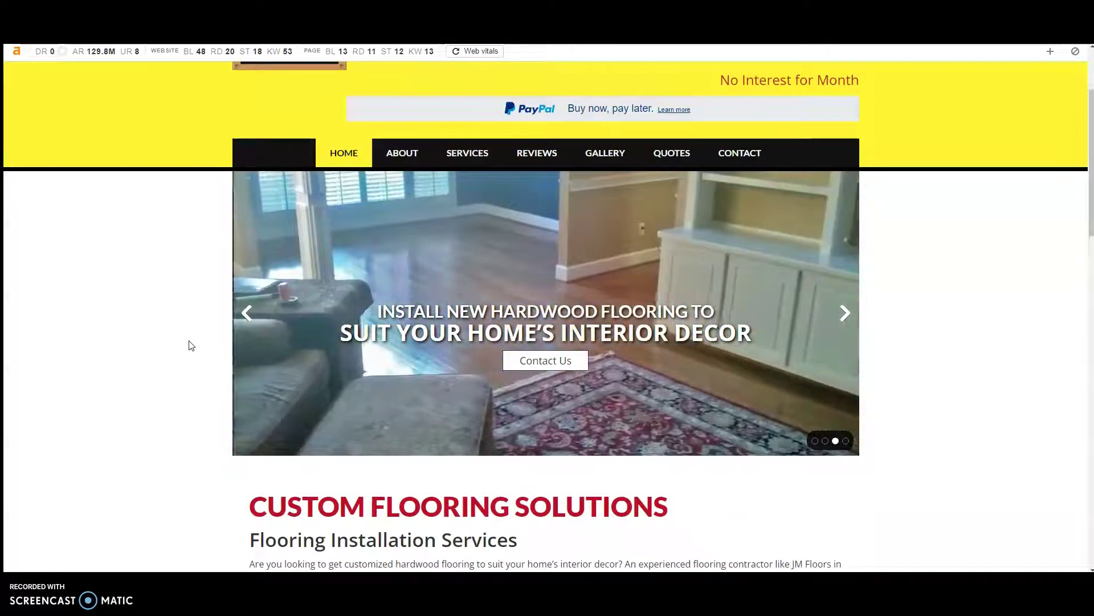
scroll(191, 346, "up", 3)
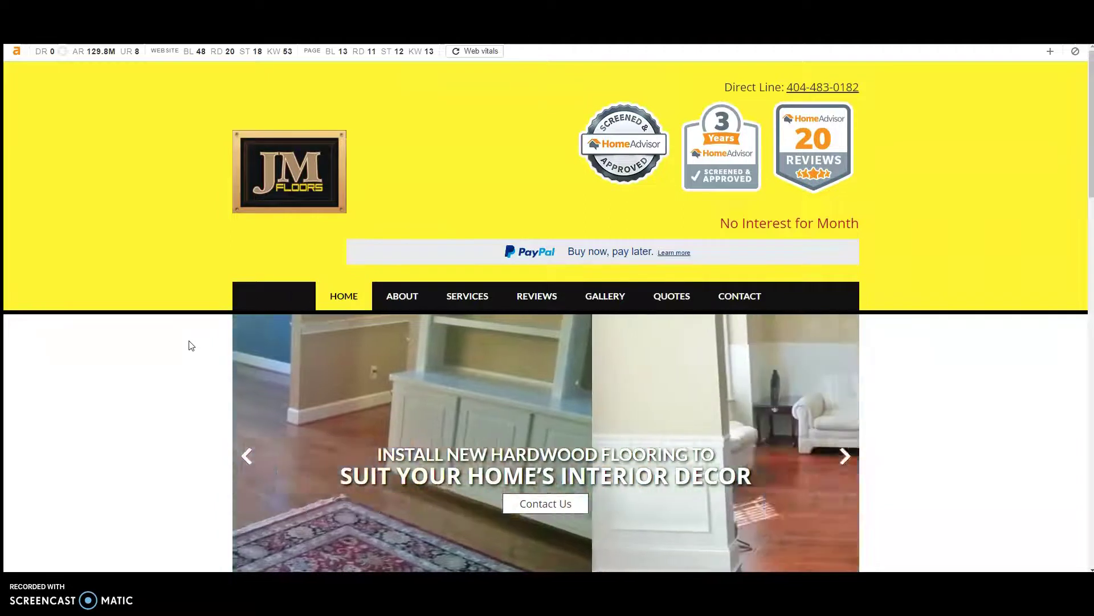
Recheck the homepage's service text, special deals and appointment section, ending back at the header.
scroll(191, 346, "down", 5)
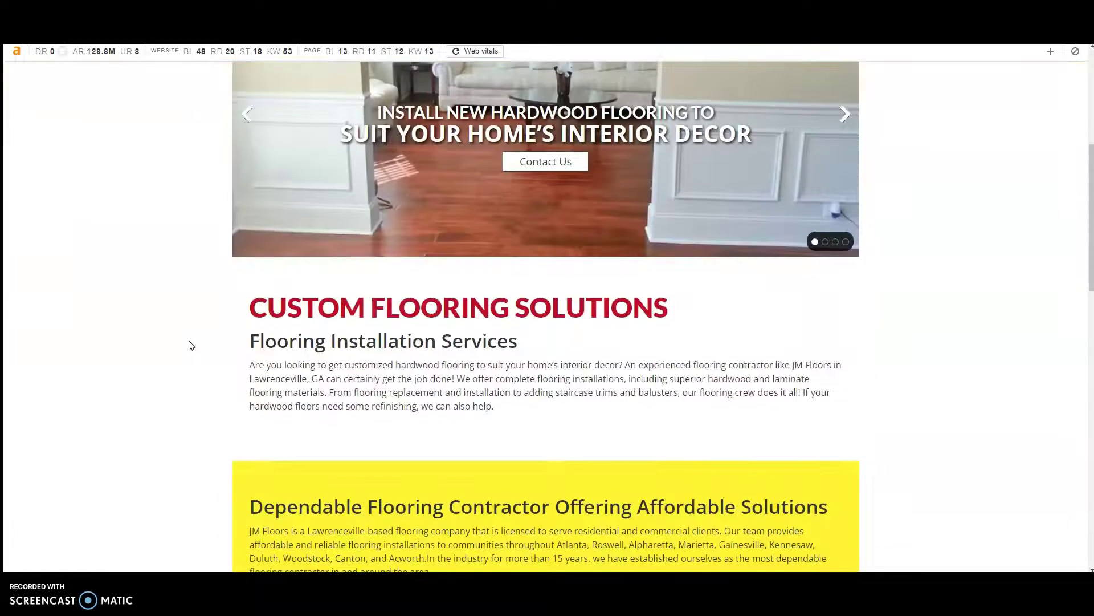
scroll(191, 345, "down", 3)
scroll(191, 345, "down", 6)
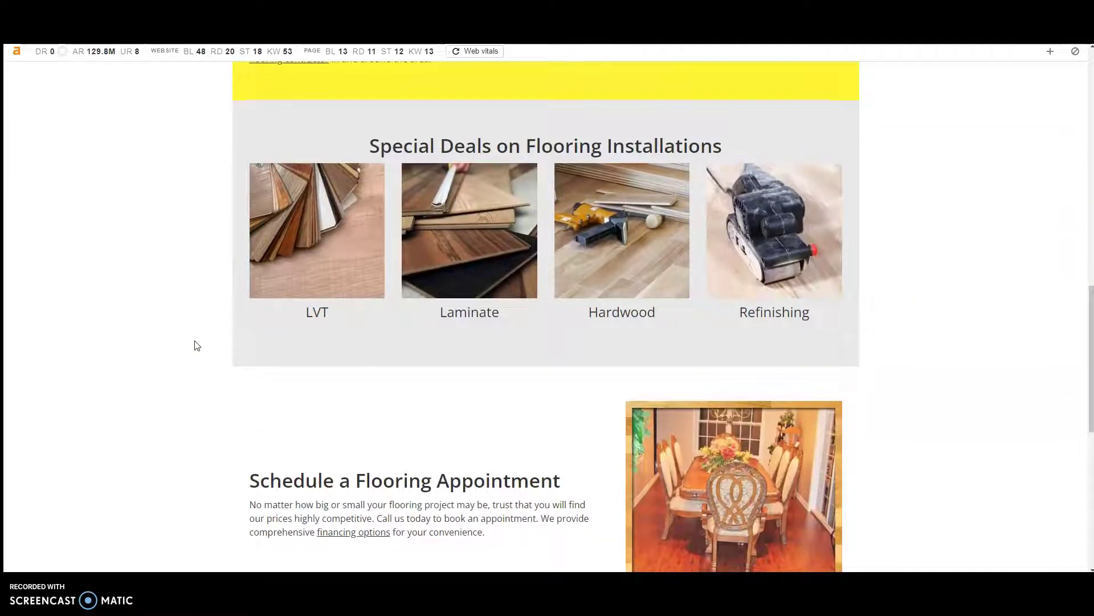
left_click(188, 333)
key("Home")
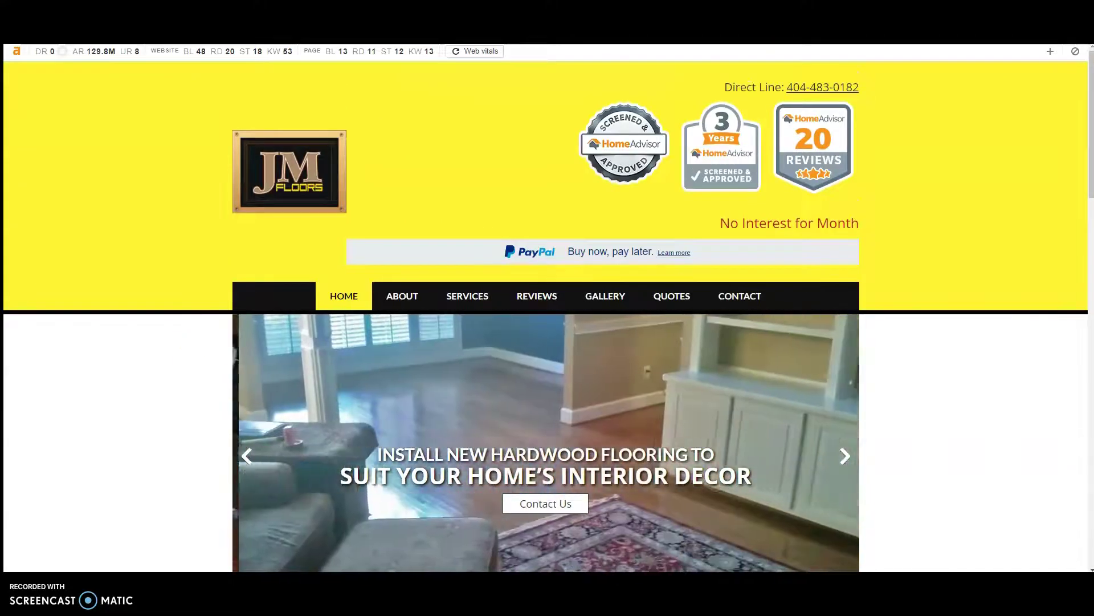
Switch to the Ahrefs overview of jmfloors.us, open its organic keywords report and dismiss the mail notification.
key("ctrl+Tab")
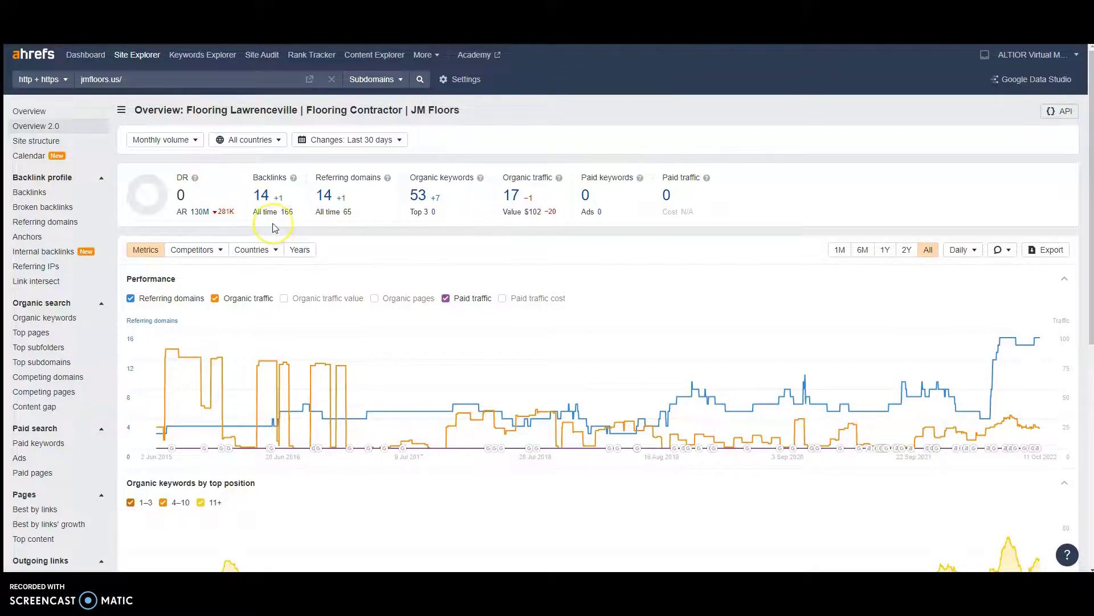
left_click(417, 201)
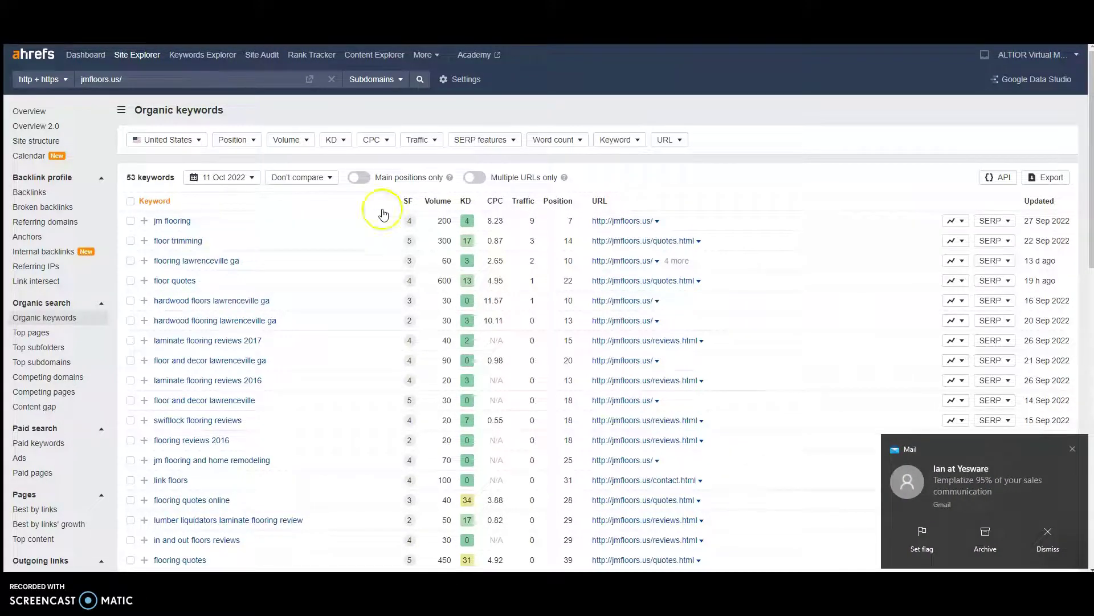
left_click(1072, 449)
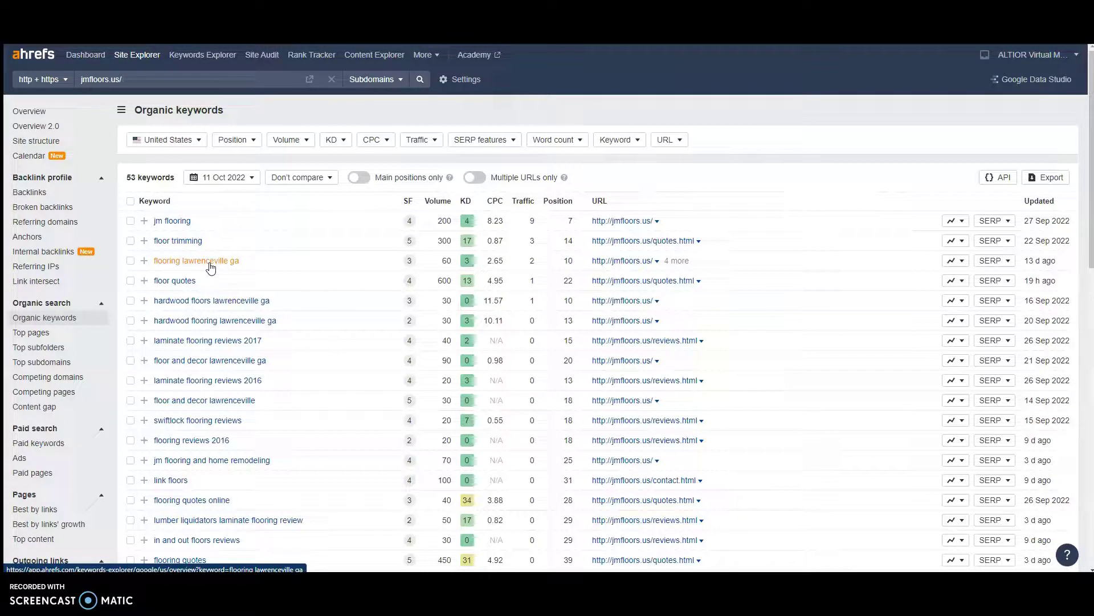
Check the volume, difficulty and cost-per-click figures for the keyword "flooring lawrenceville ga".
left_click(286, 264)
left_click_drag(436, 266, 440, 268)
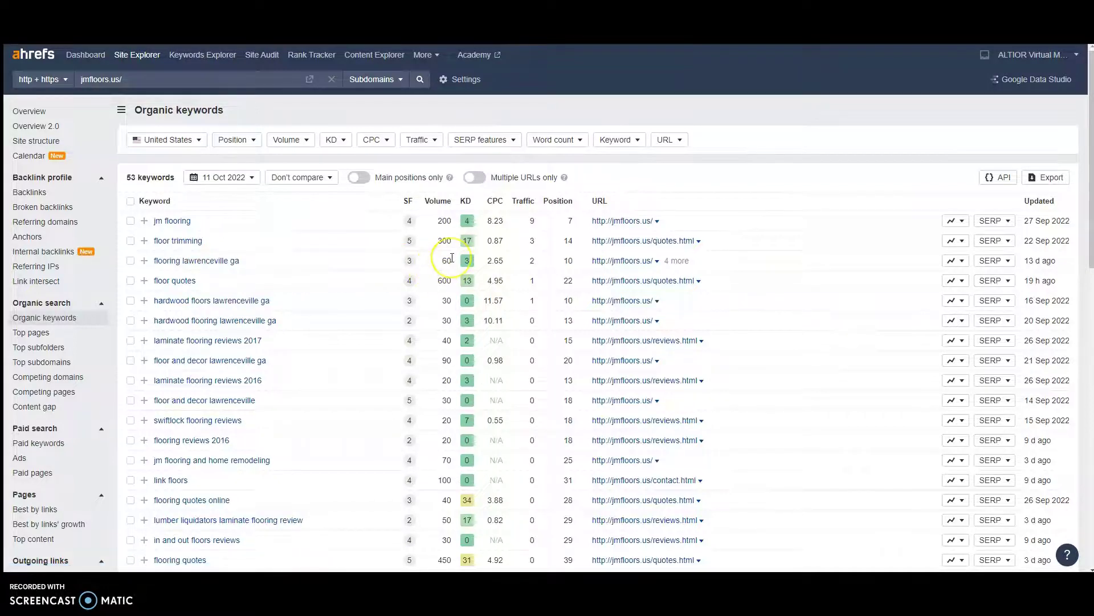
left_click(486, 259)
Examine the full organic keyword list for jmfloors.us across both result pages, and return to the start of the first page.
scroll(350, 320, "down", 3)
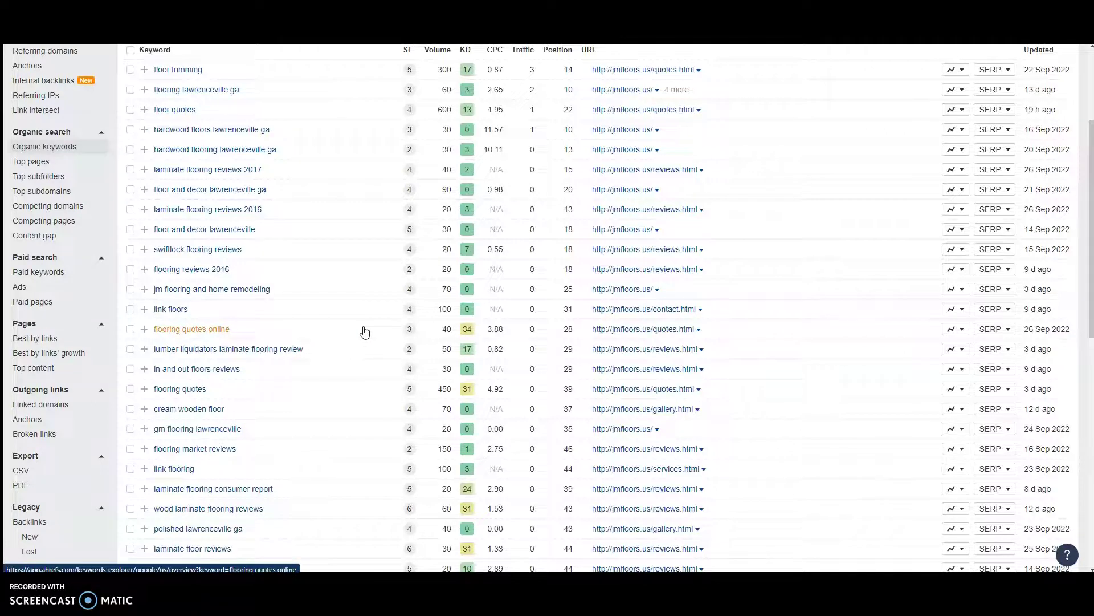
scroll(365, 332, "down", 3)
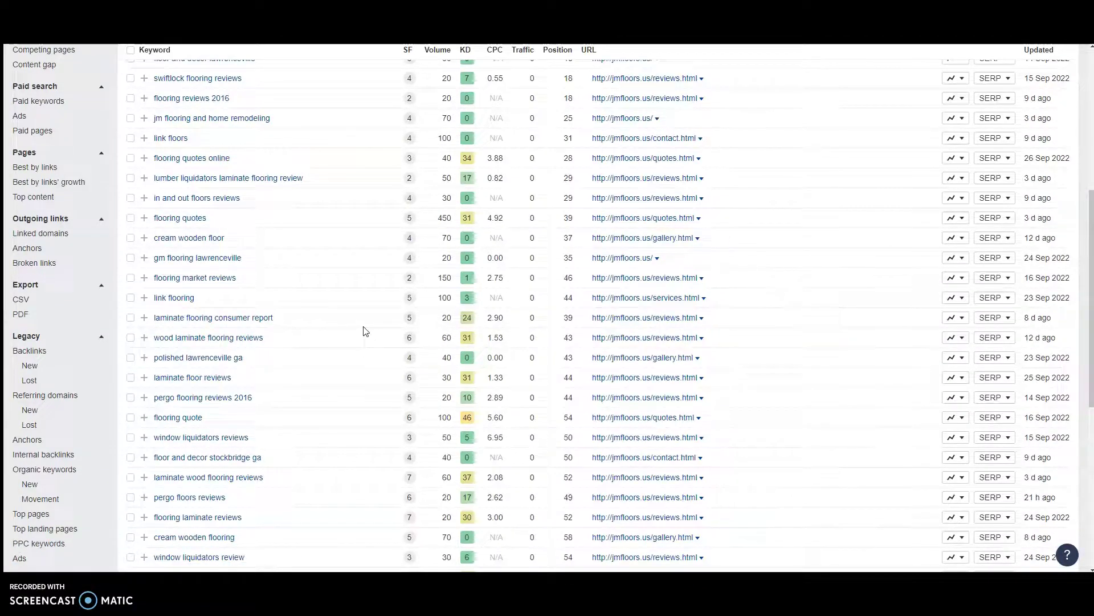
scroll(366, 331, "down", 6)
left_click(349, 425)
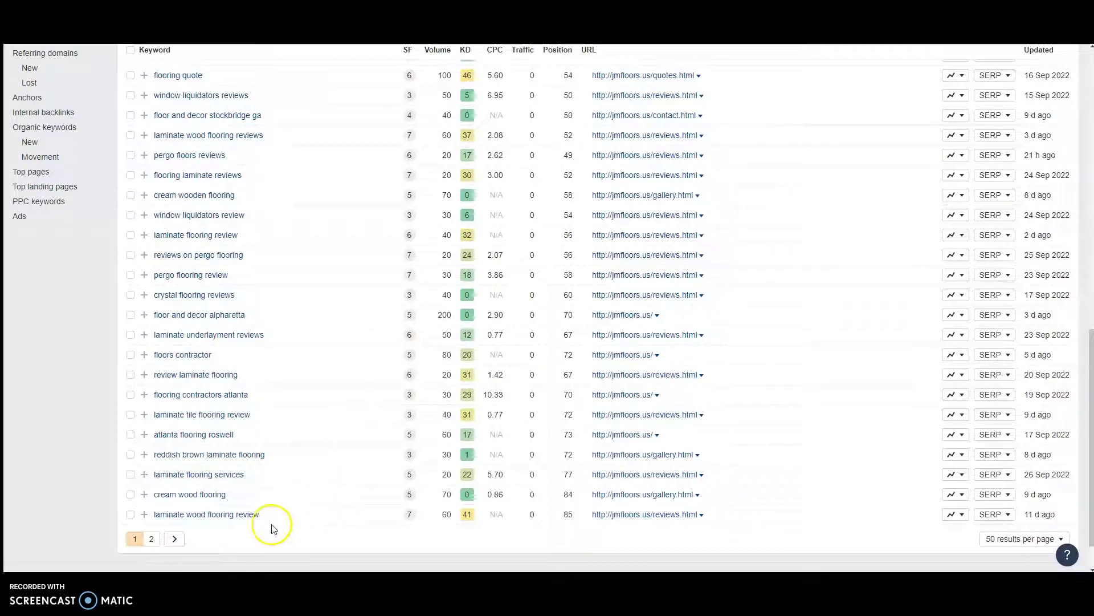
left_click(151, 539)
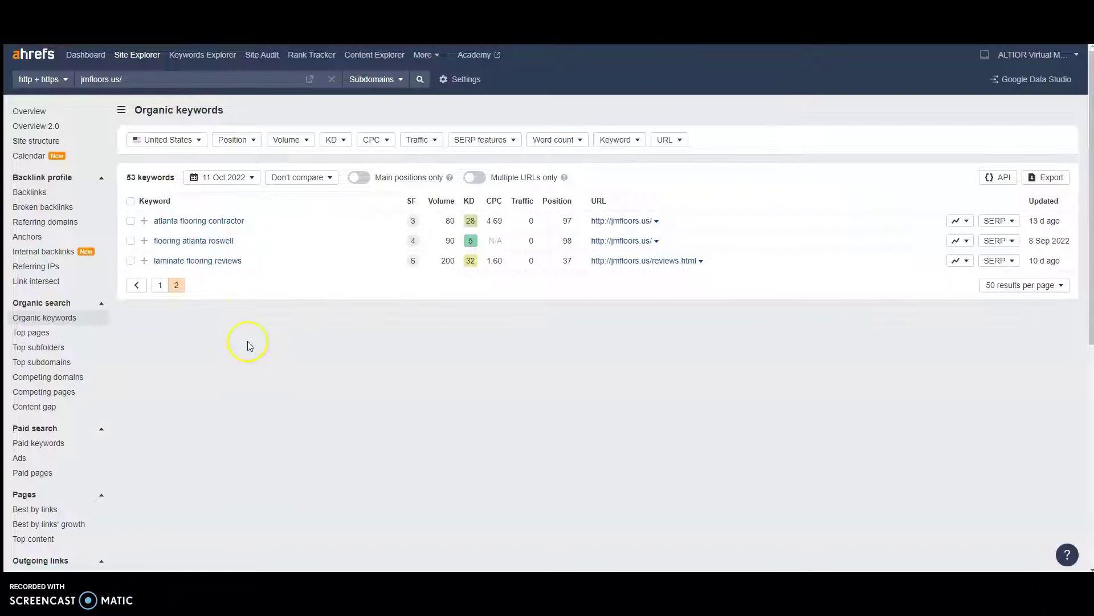
left_click(137, 286)
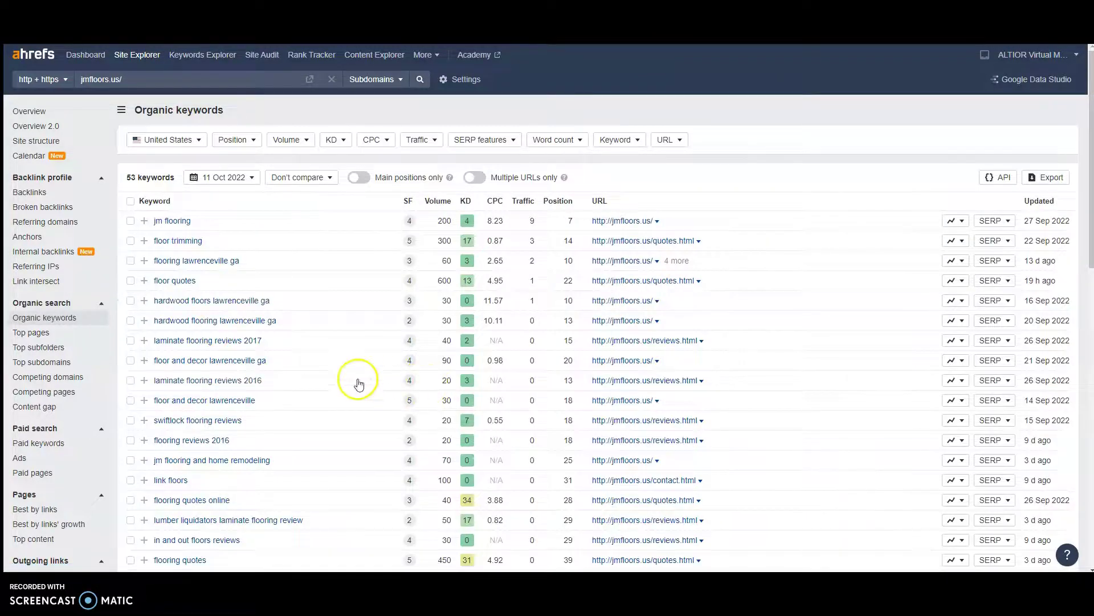
scroll(359, 383, "down", 10)
scroll(338, 395, "up", 10)
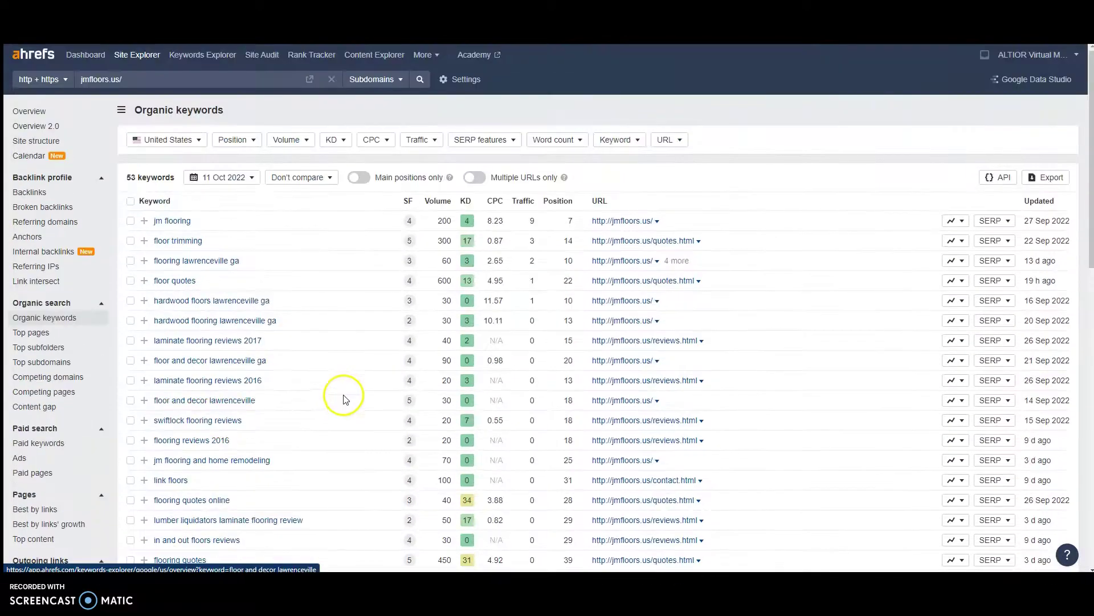